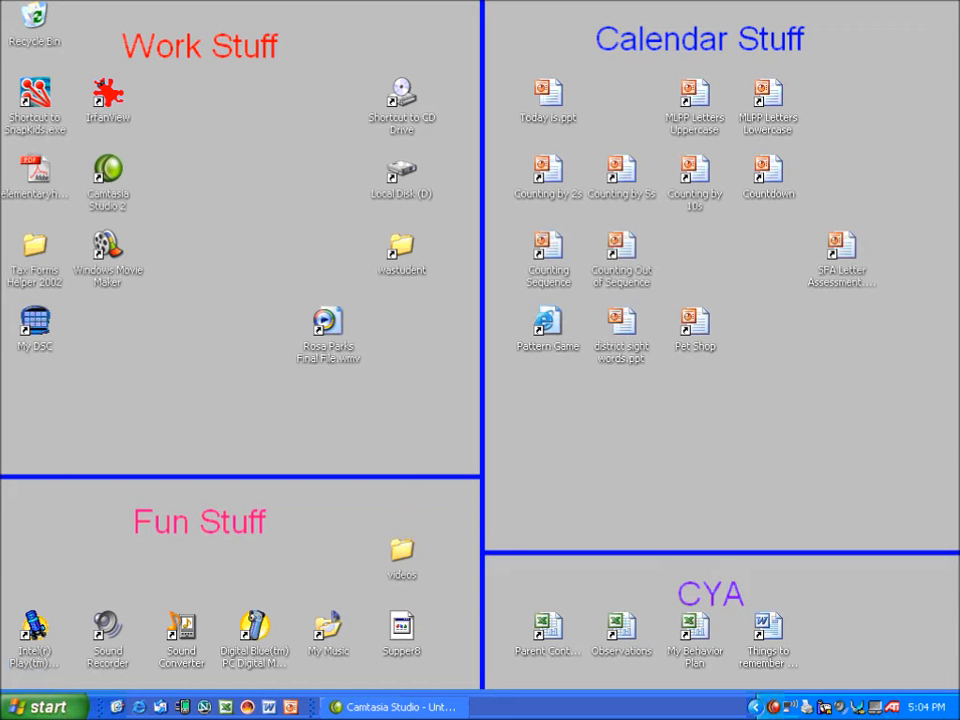
- Open the Paint program from the Windows accessories
key("super")
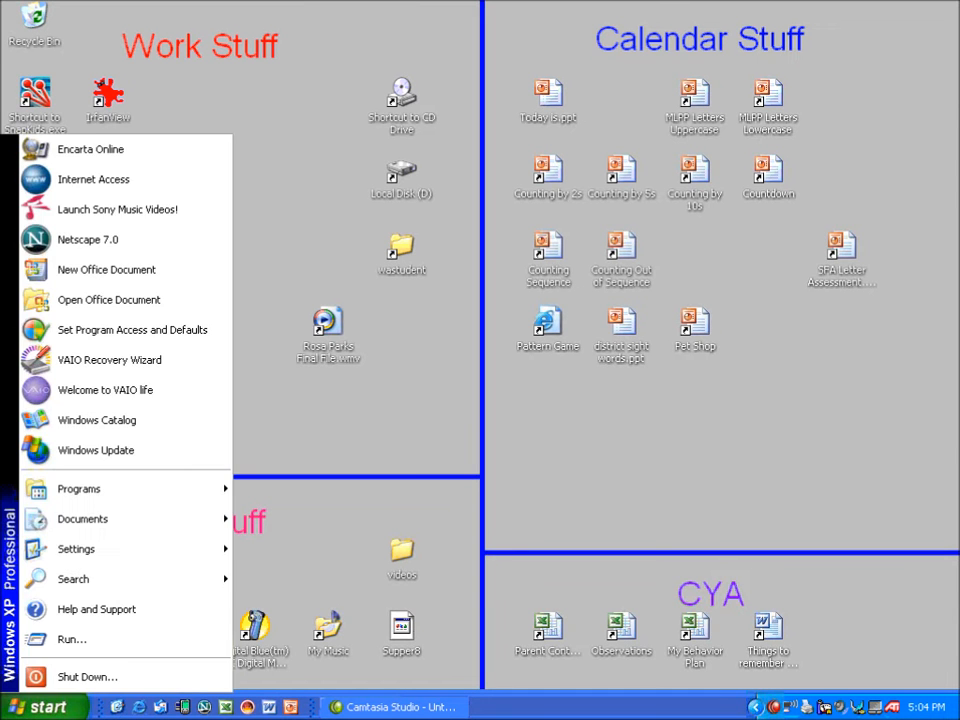
mouse_move(125, 489)
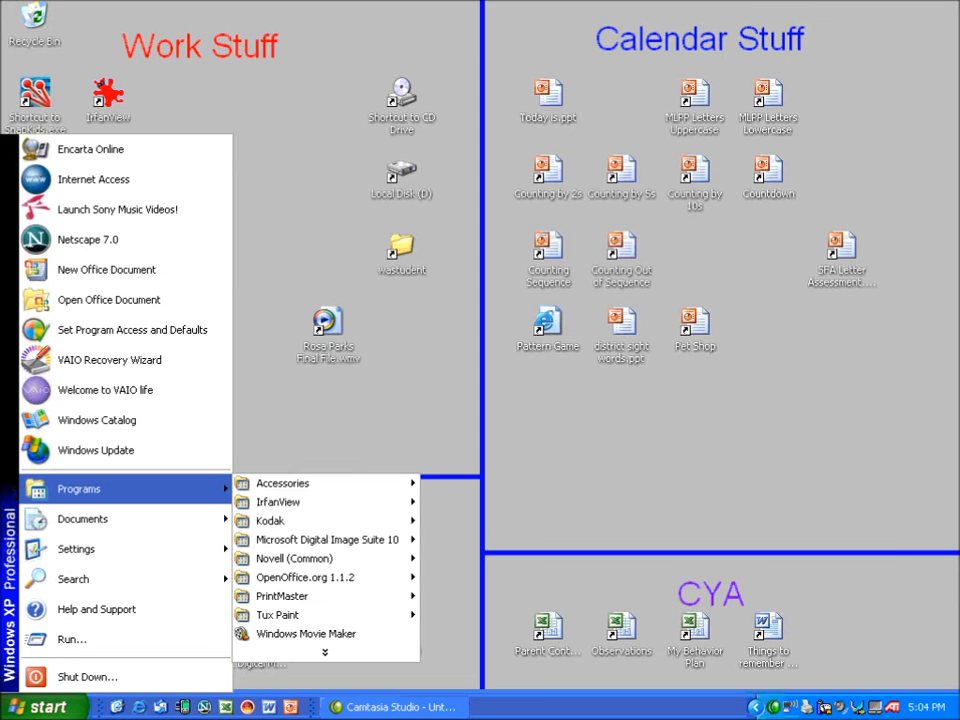
mouse_move(322, 483)
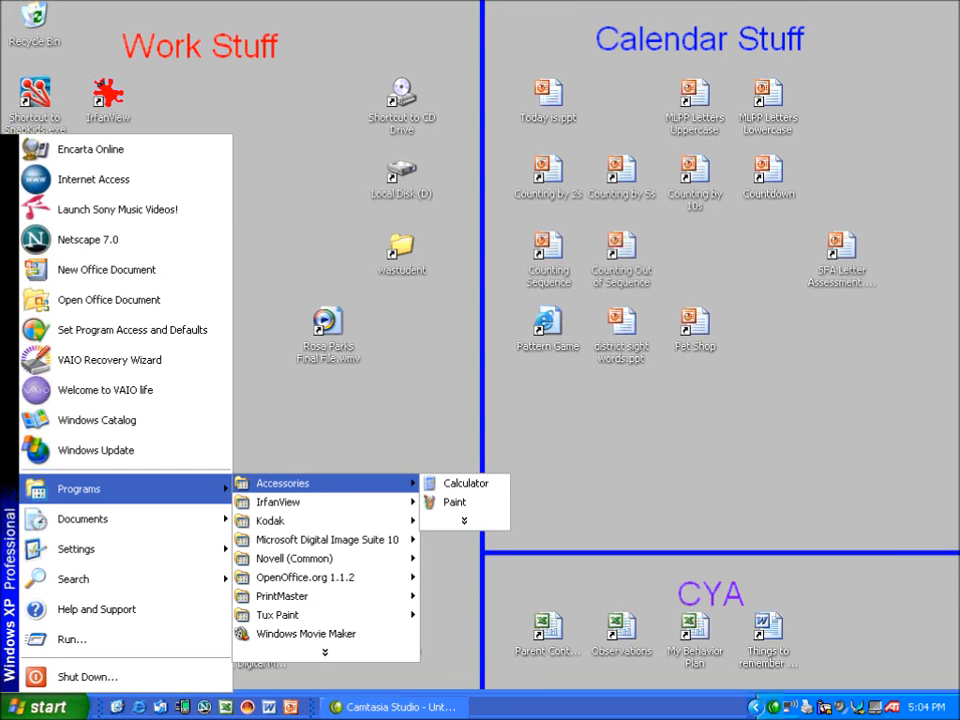
left_click(465, 483)
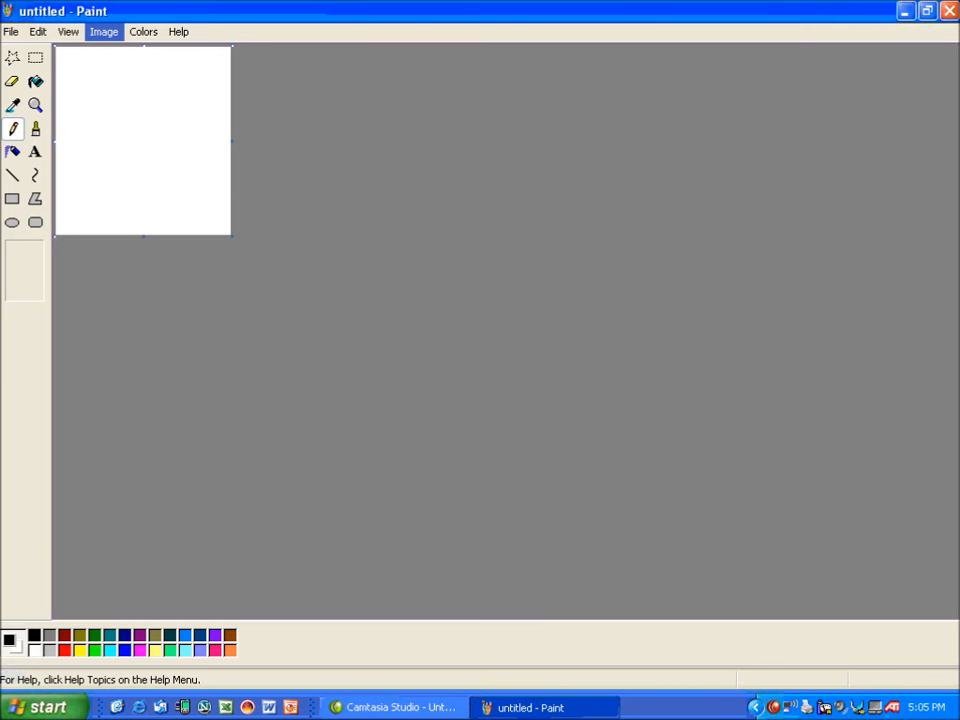
- Set the canvas size to 608 pixels wide and 496 pixels high
left_click(104, 31)
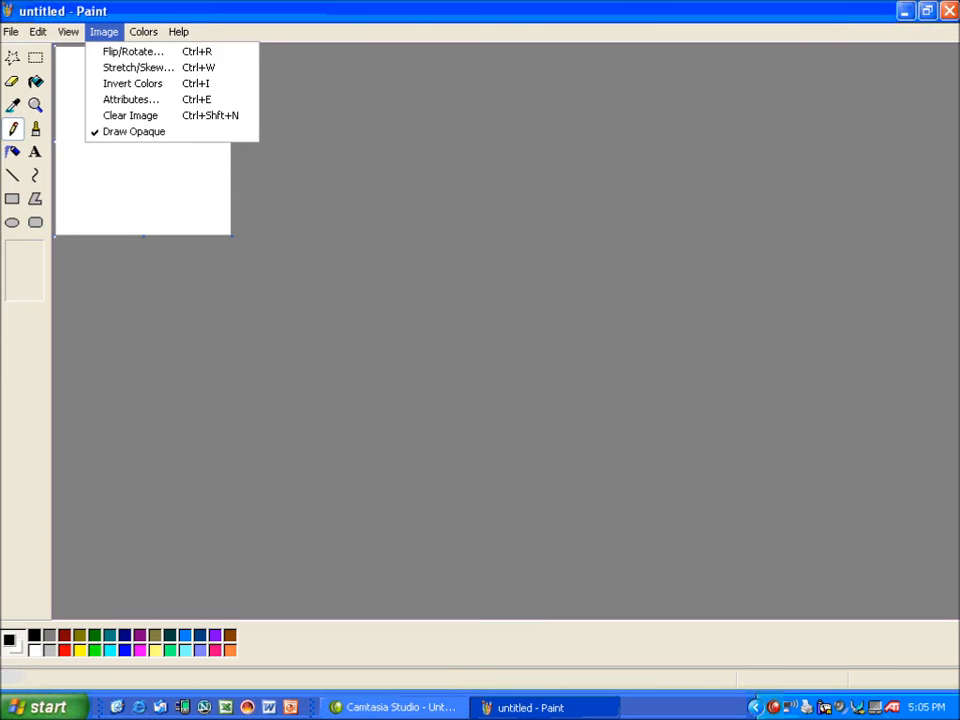
key("Down")
key("Down")
key("Down")
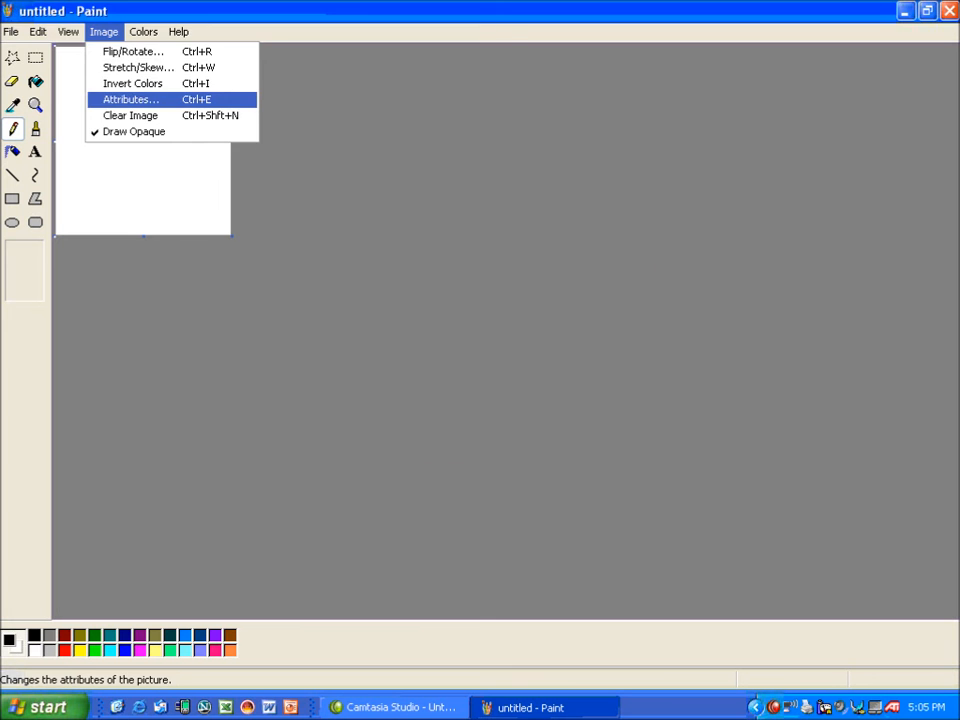
key("Return")
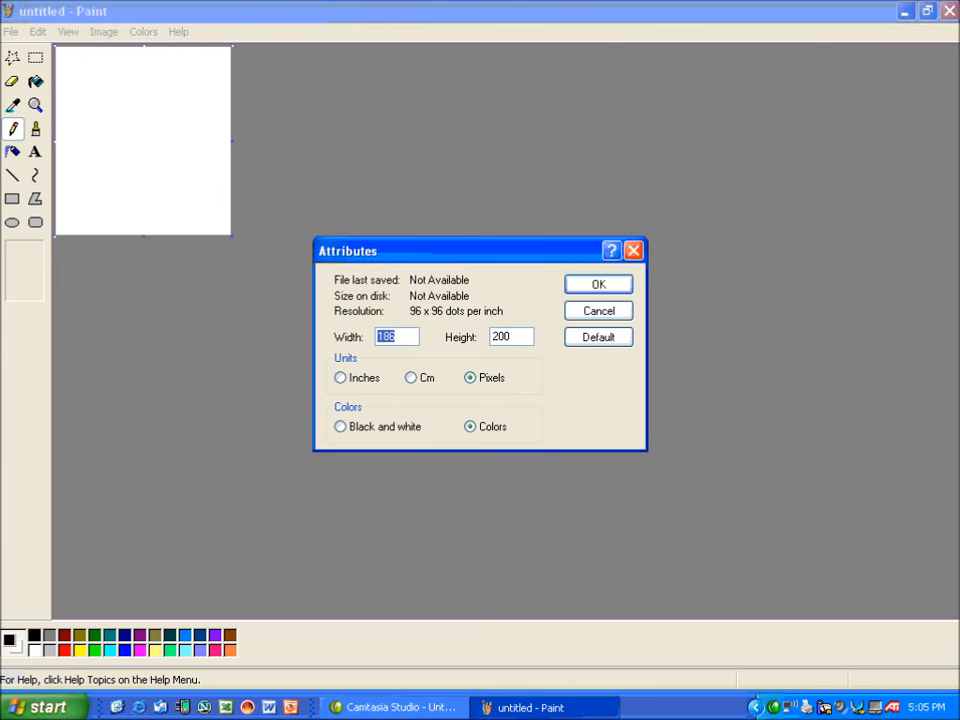
type("608")
key("Tab")
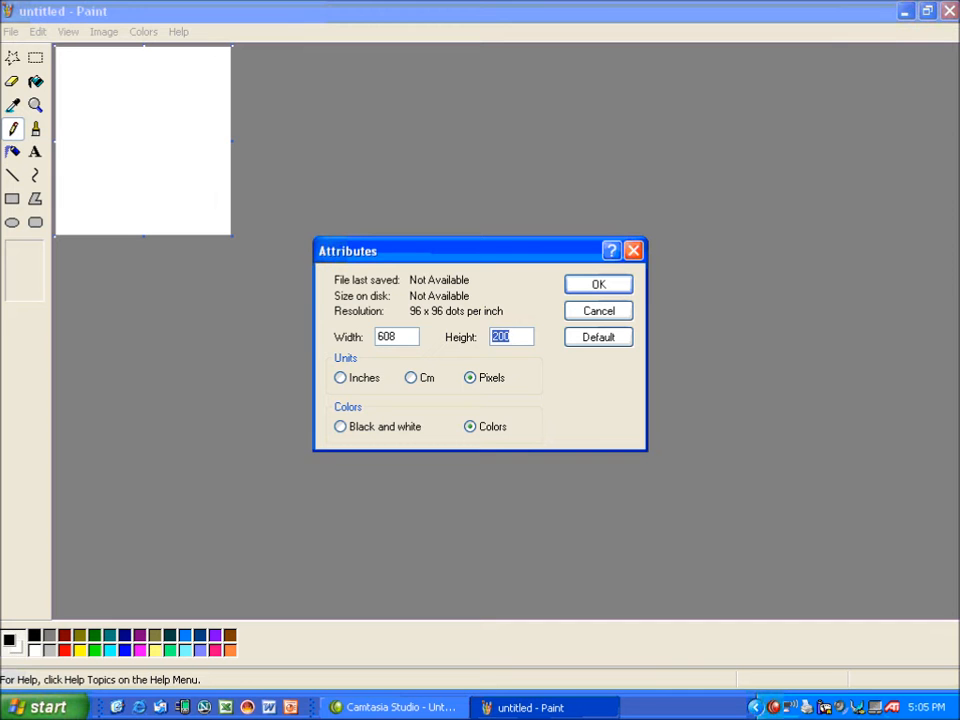
type("496")
left_click(579, 285)
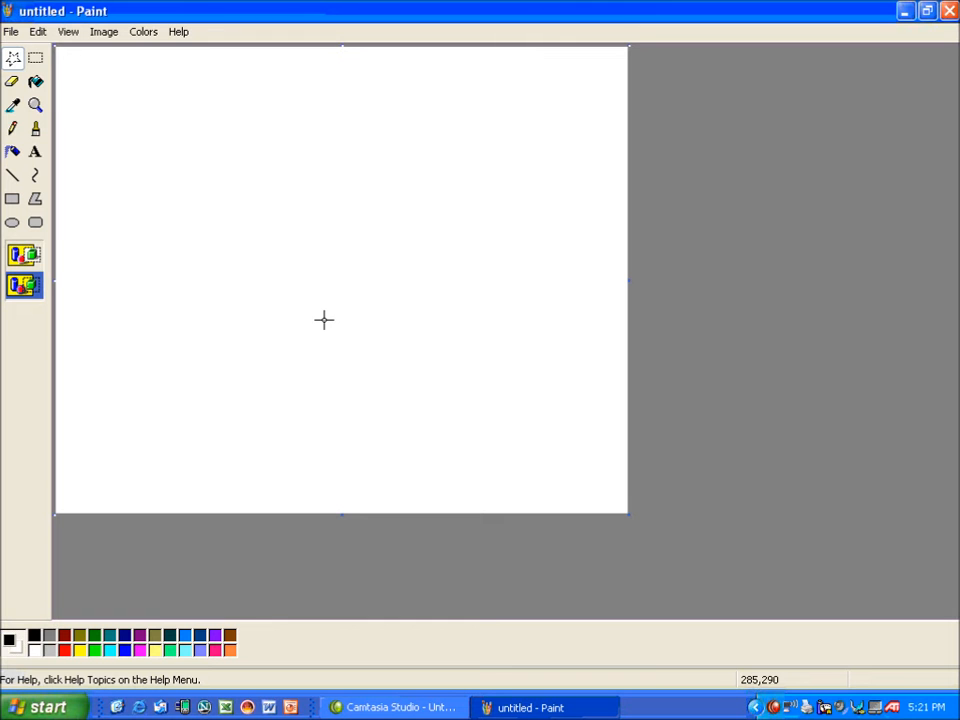
- Draw a second-thickest black vertical line down the canvas centre and a horizontal line across its full width about 80 pixels from the top edge
left_click(14, 174)
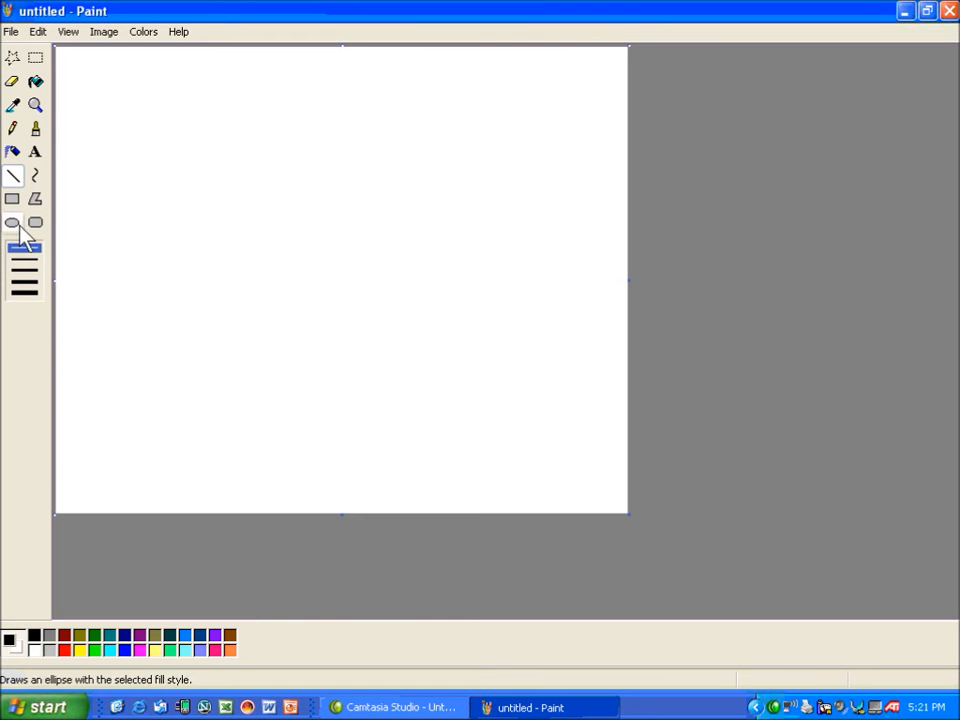
left_click(20, 284)
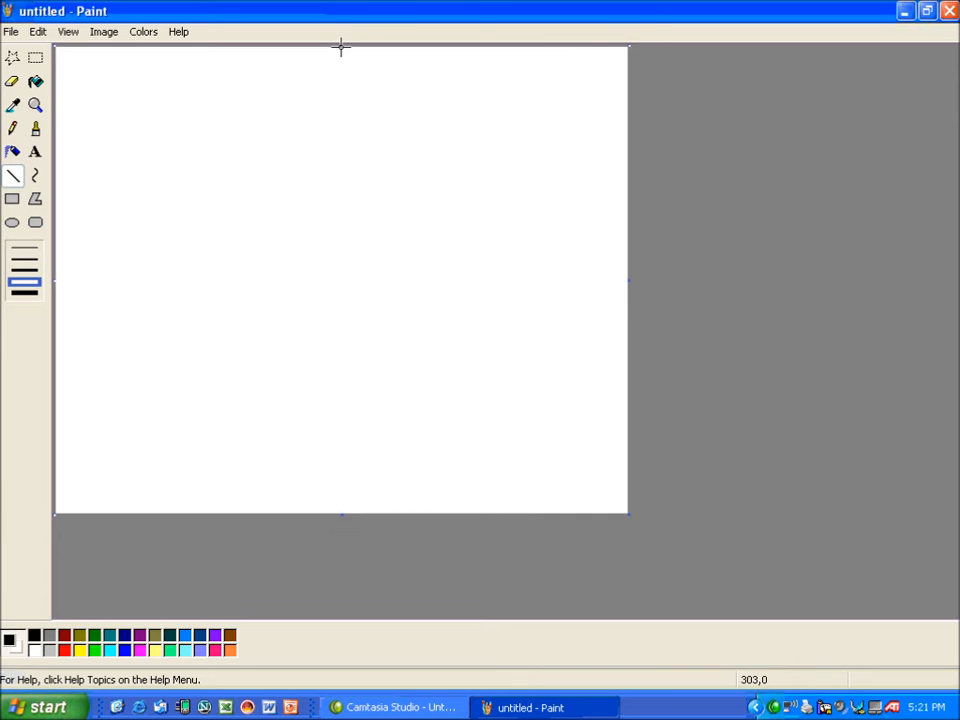
left_click_drag(341, 46, 341, 529)
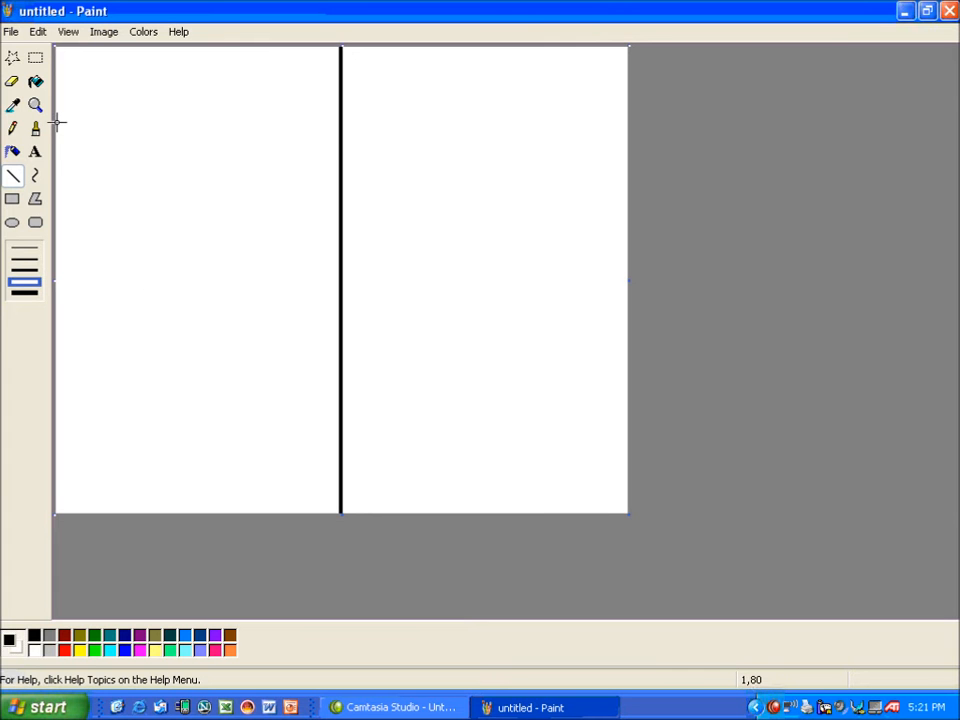
left_click_drag(56, 121, 655, 121)
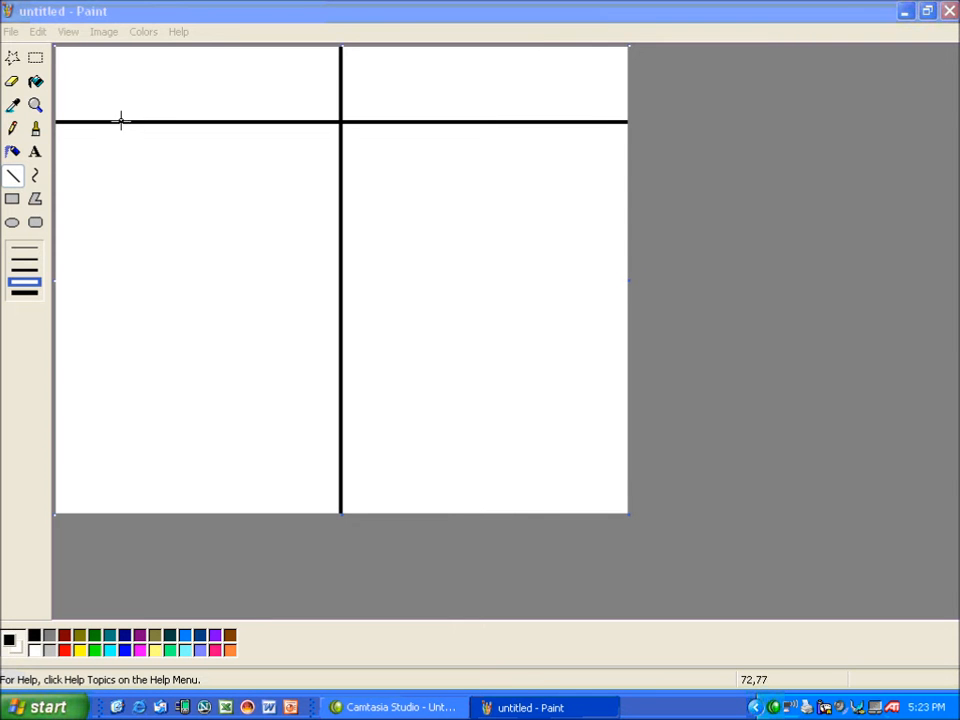
- Add the text "blue" in blue in the upper-left cell of the chart
left_click(35, 153)
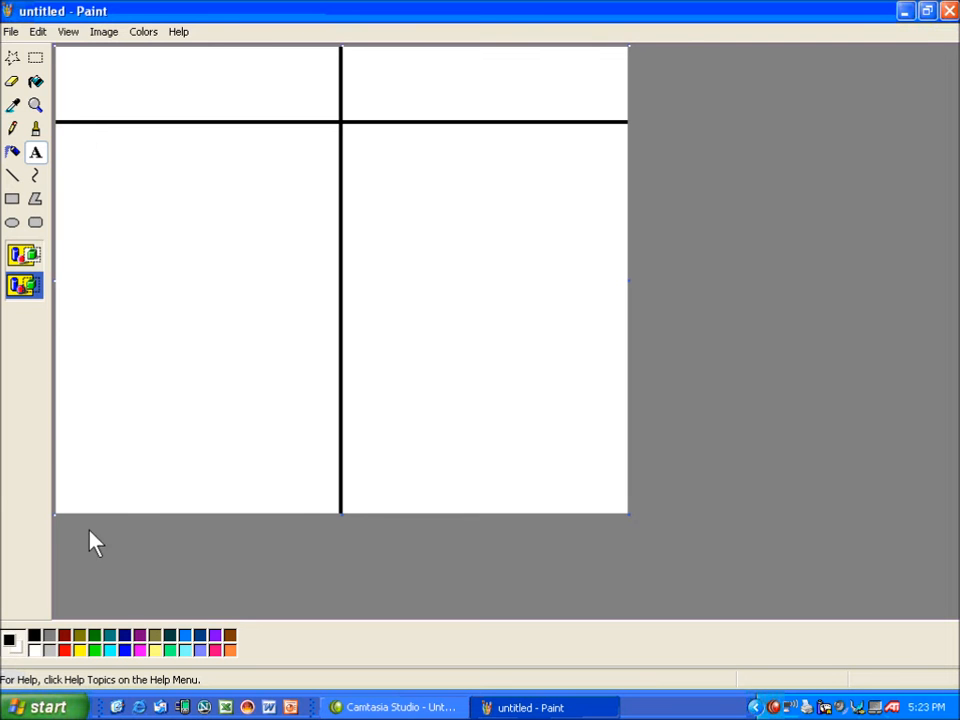
left_click(126, 651)
left_click(110, 78)
type("b")
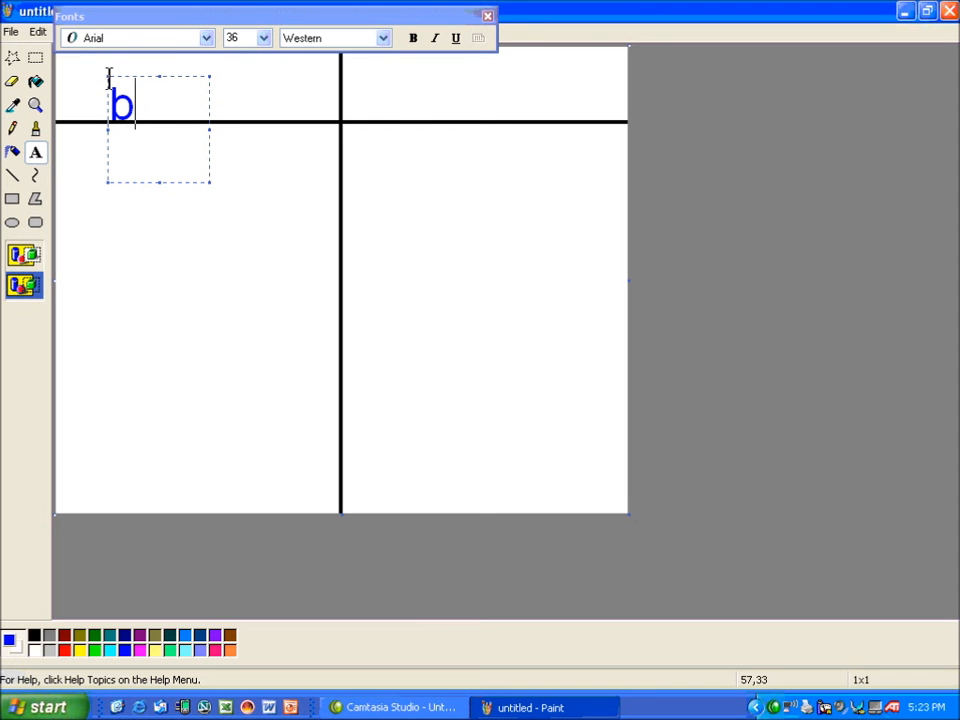
type("lue")
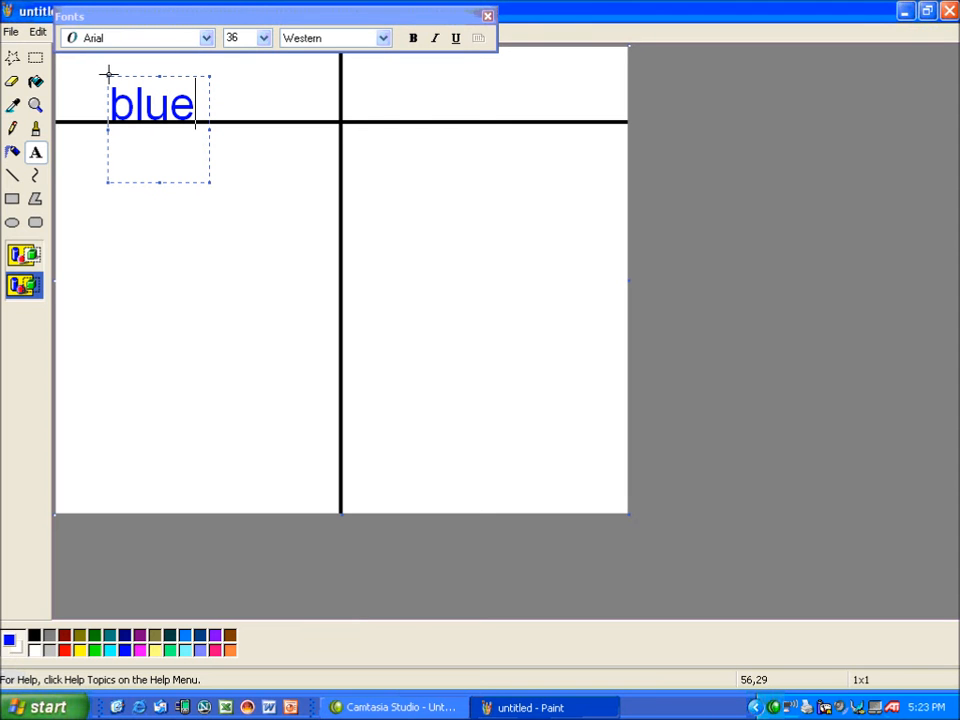
- Move the "blue" label slightly to the right within its header cell and finalize the text
right_click(201, 97)
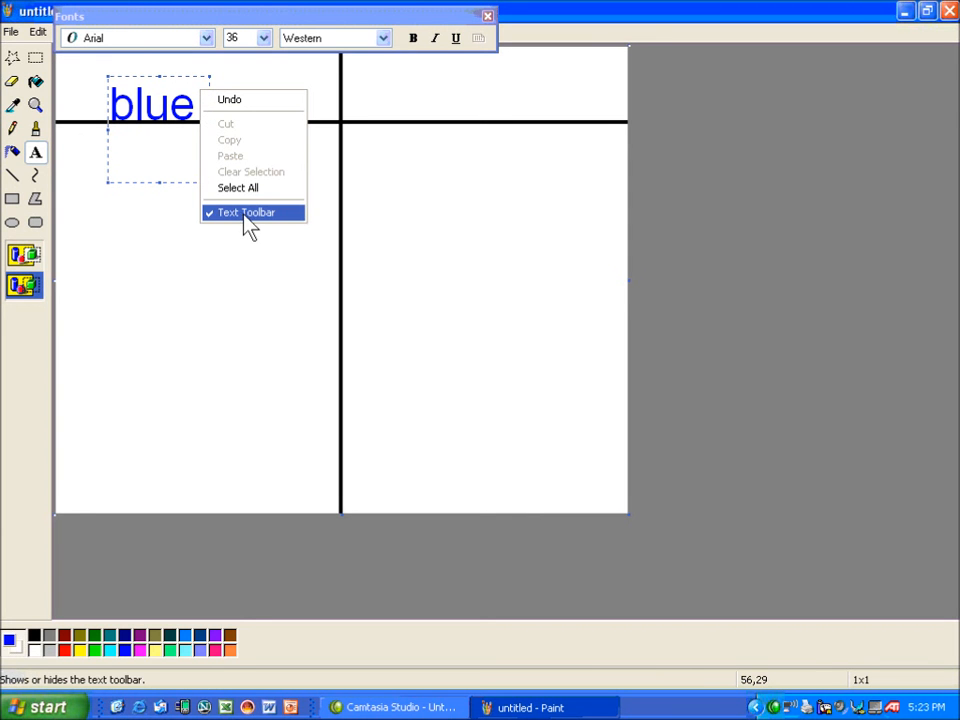
left_click(172, 85)
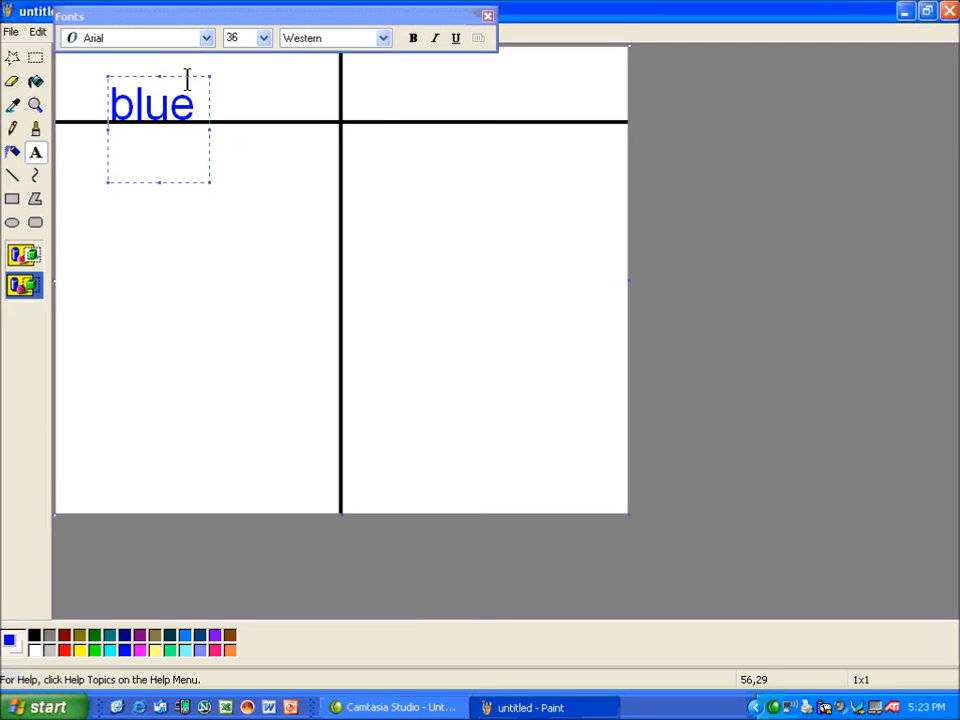
left_click_drag(189, 77, 218, 76)
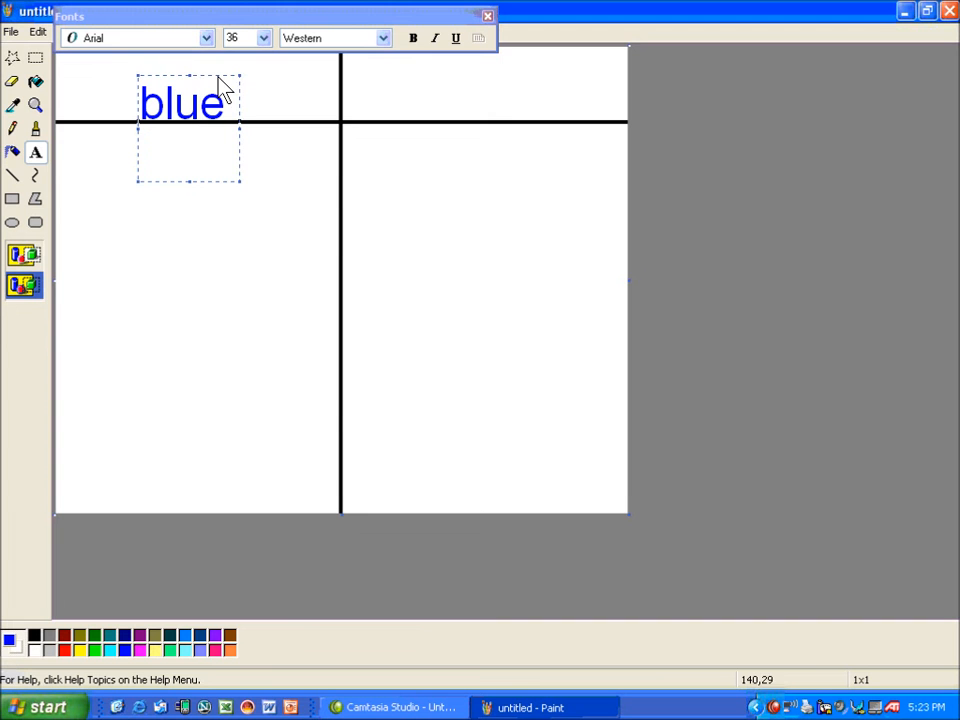
left_click(431, 85)
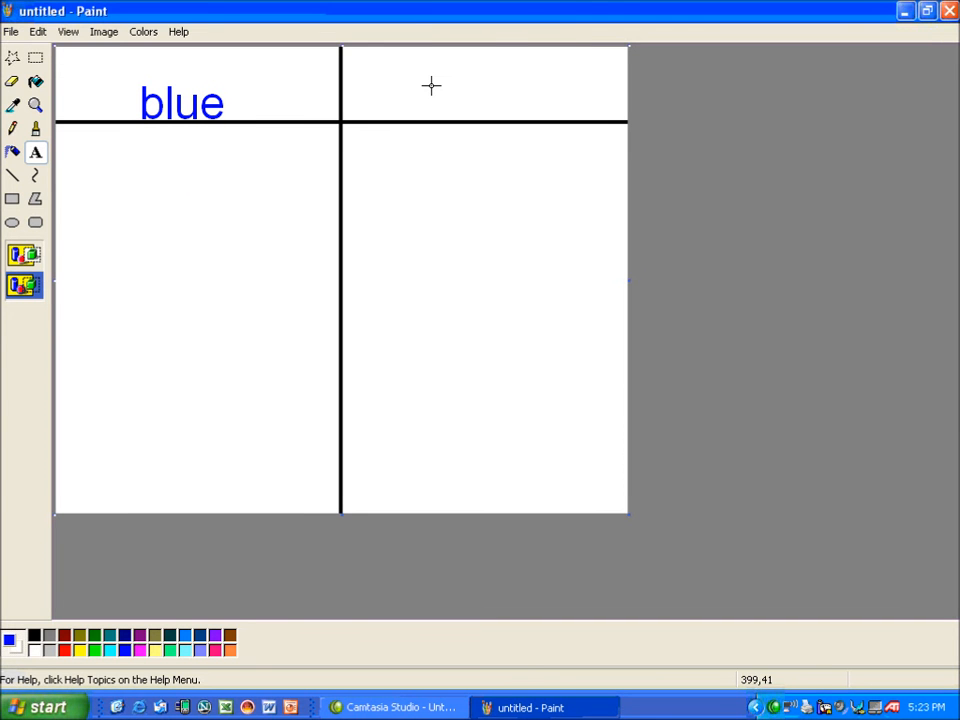
- Add the text "green" in bright green in the upper-right cell, widening its text box to fit the word on one line
left_click(431, 85)
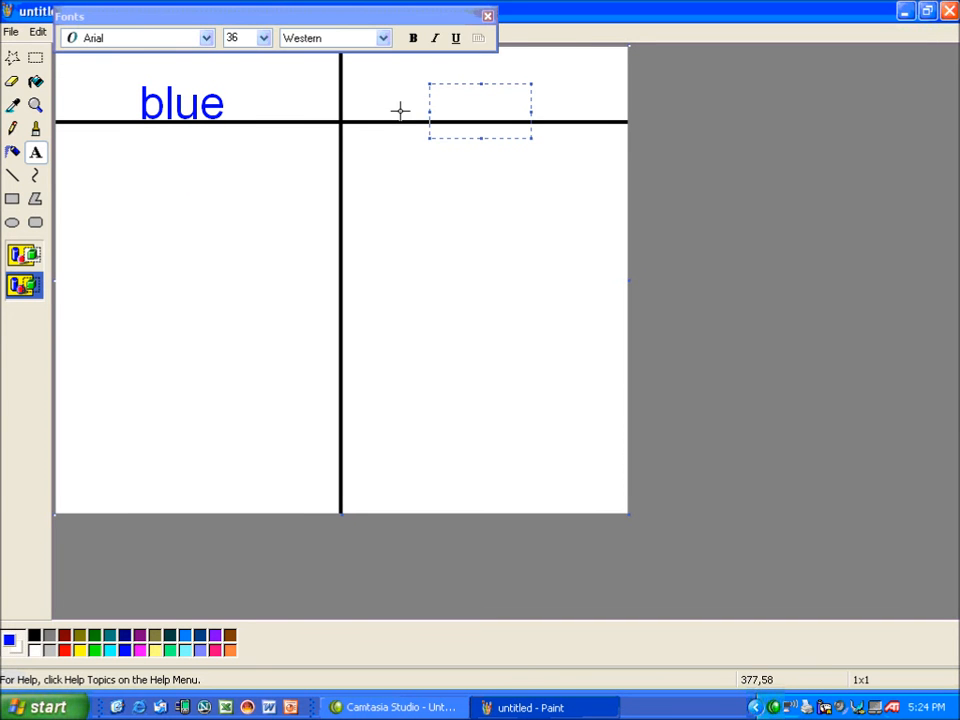
left_click(97, 650)
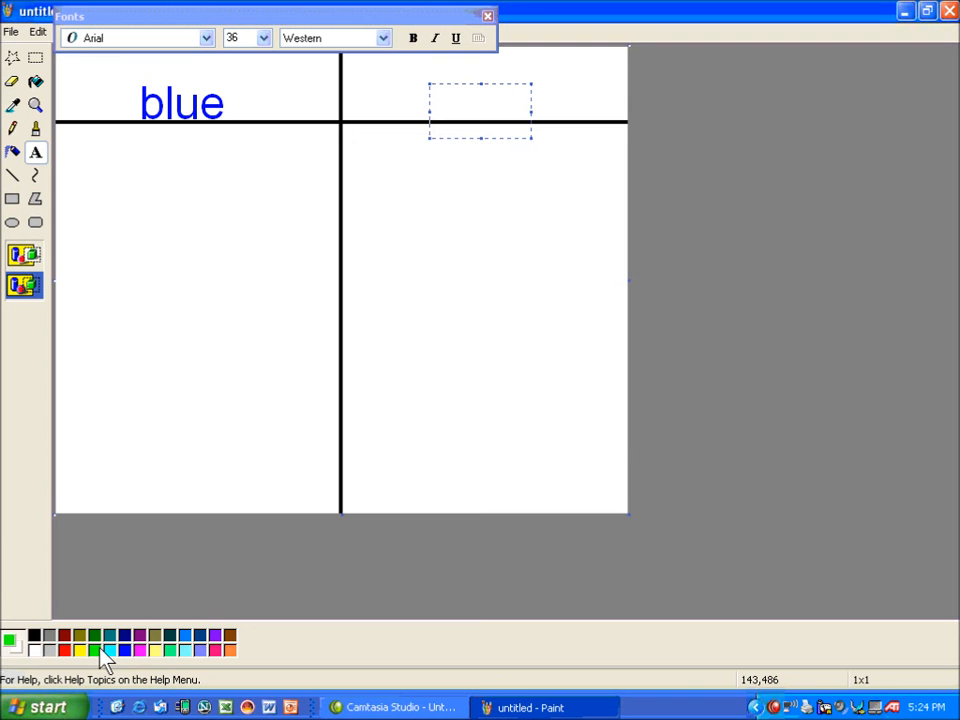
type("gre")
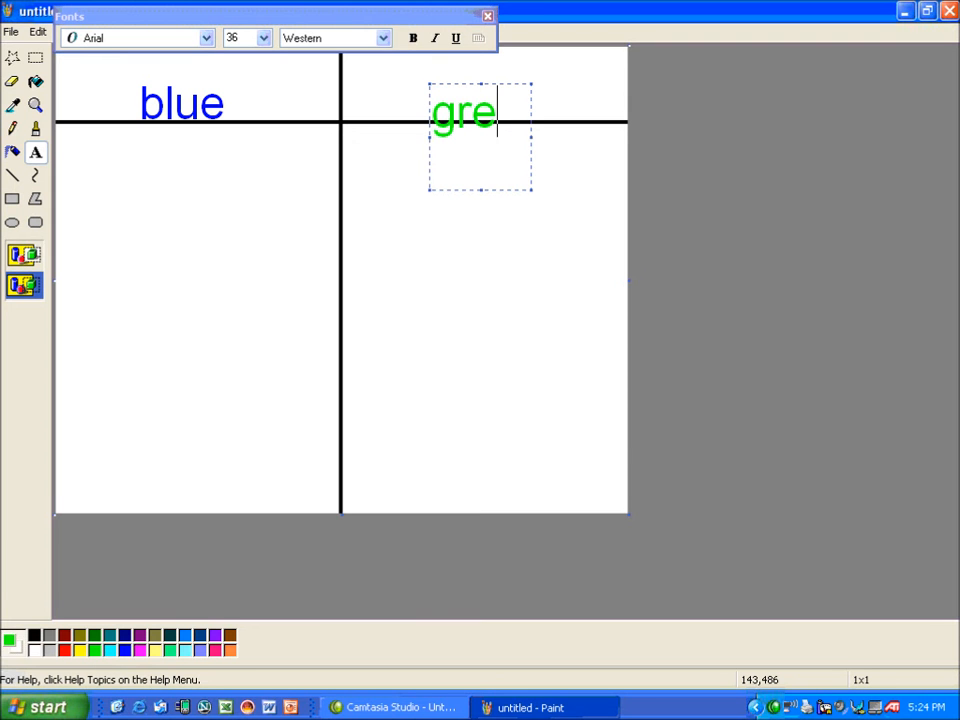
type("en")
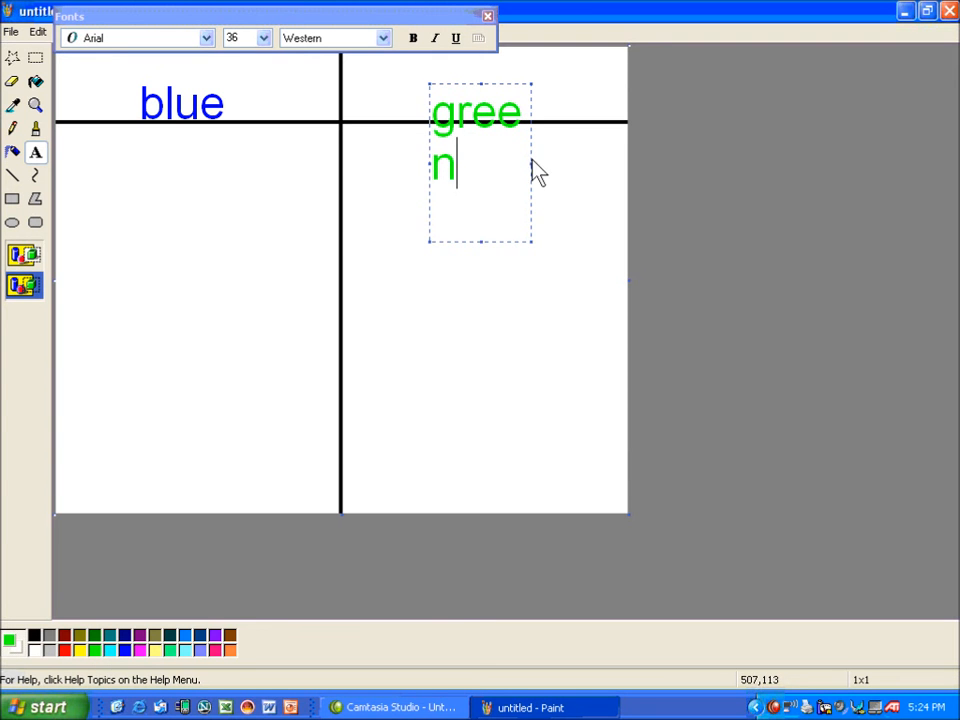
left_click_drag(545, 160, 555, 159)
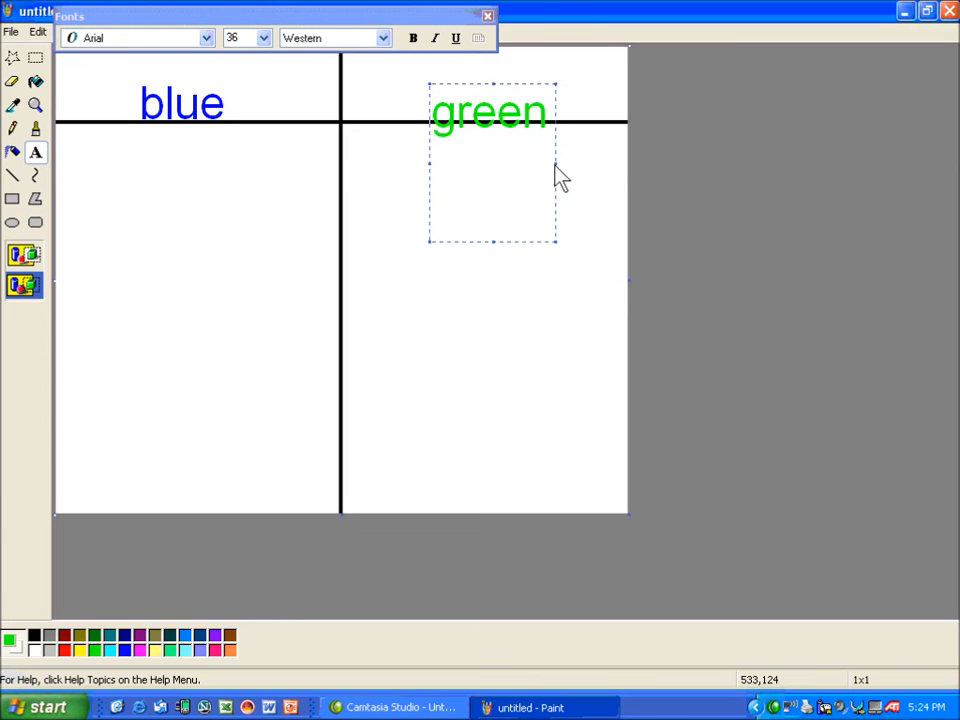
- Nudge the "green" label up slightly in its header cell and hide the font settings window
left_click_drag(555, 167, 556, 157)
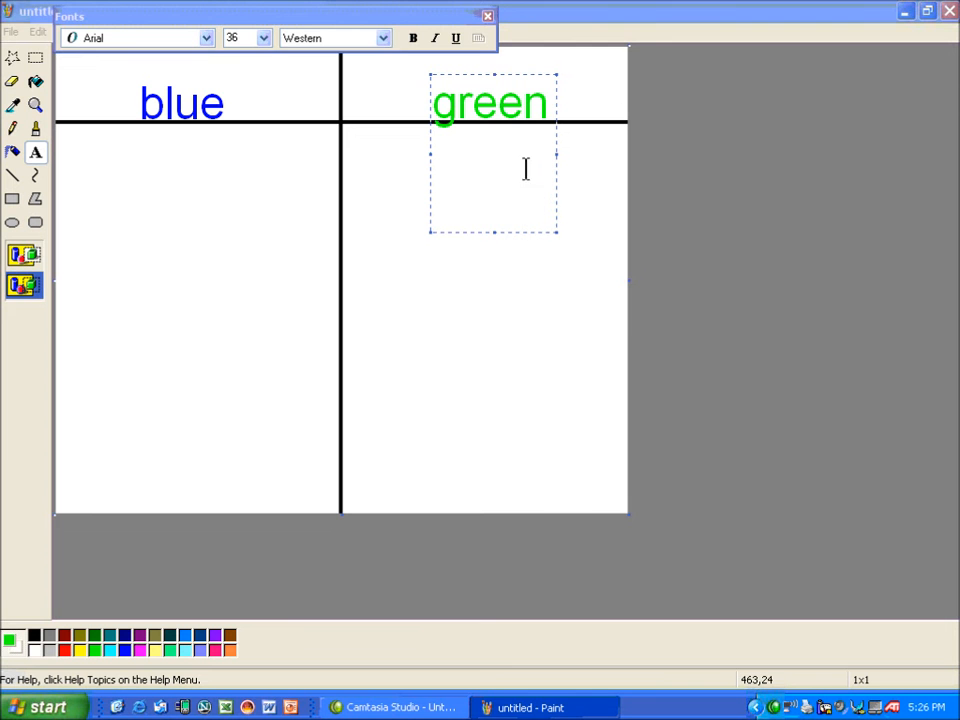
left_click(487, 16)
left_click(488, 16)
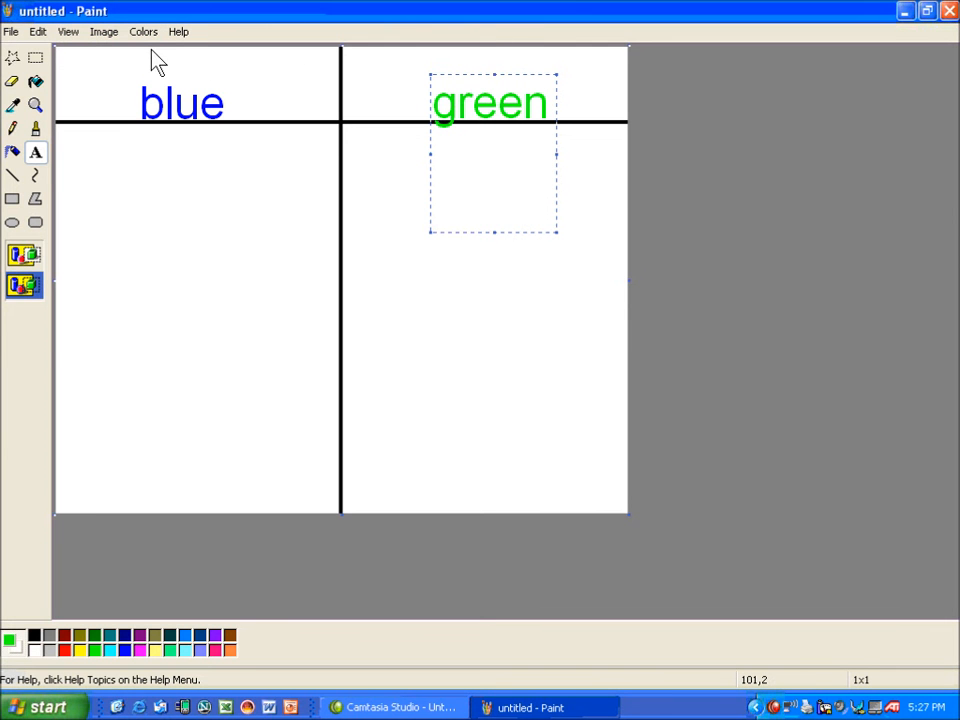
- Start saving the picture under a new name, with PNG as the file type and "bluegreen" as the file name
left_click(12, 32)
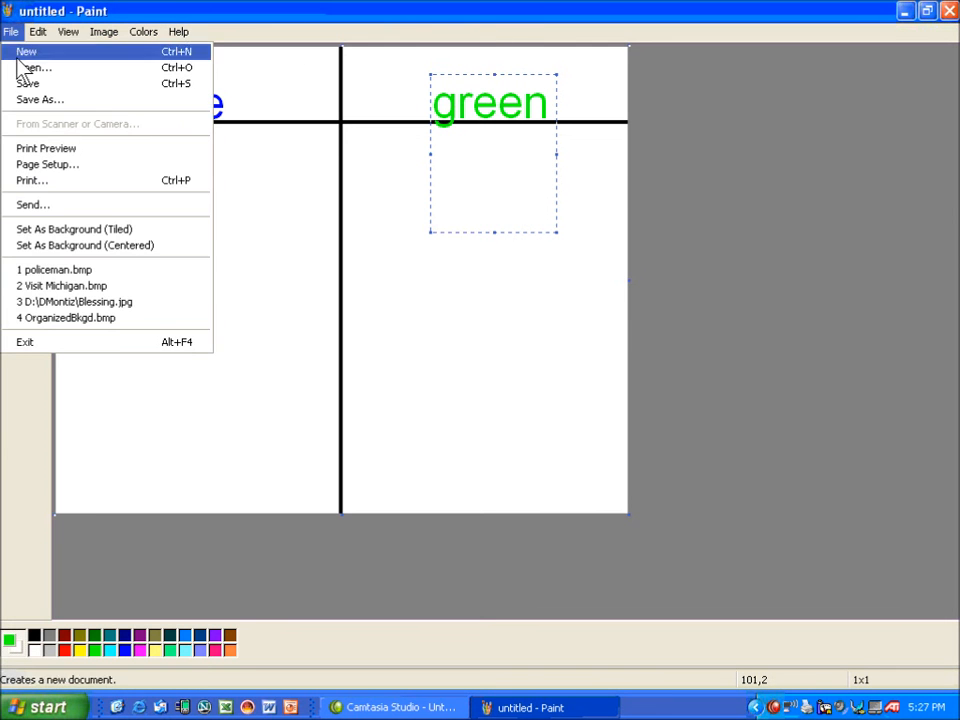
left_click(26, 100)
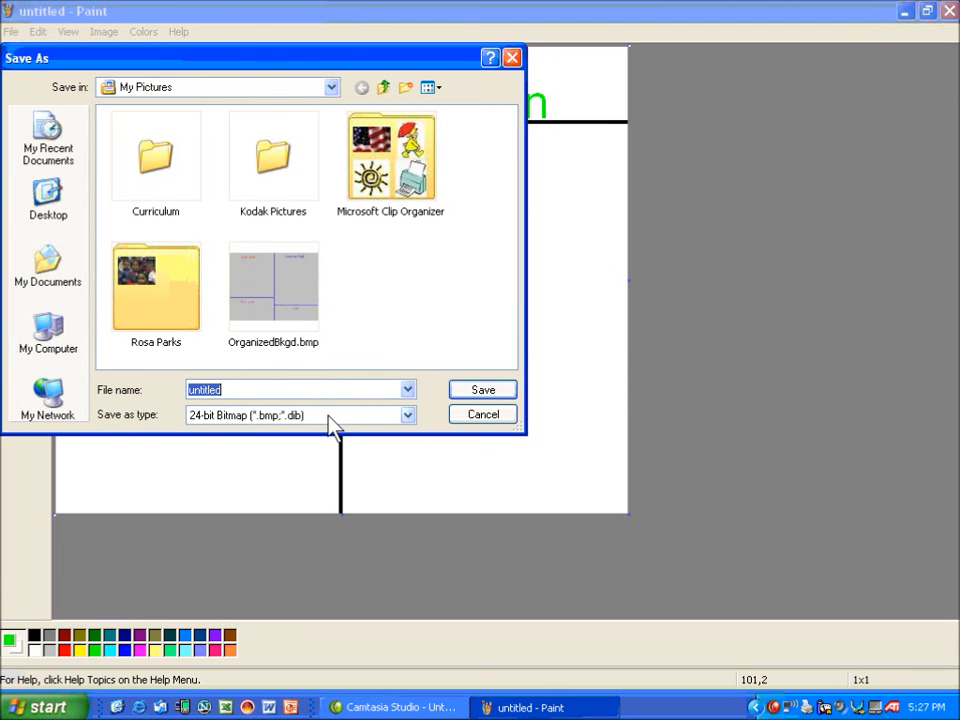
left_click(408, 418)
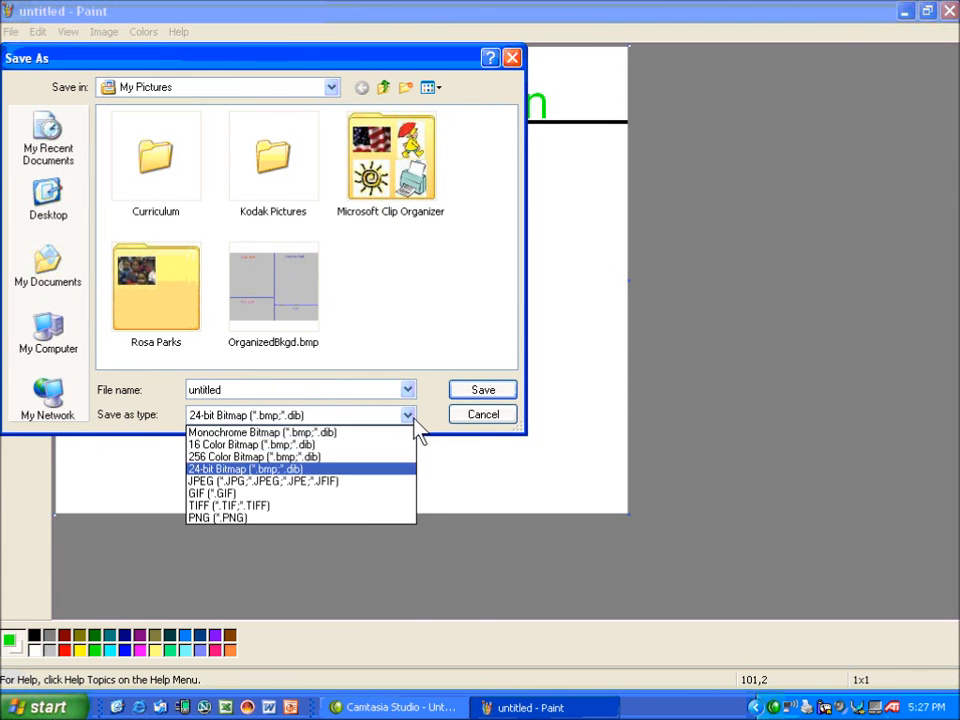
left_click(336, 517)
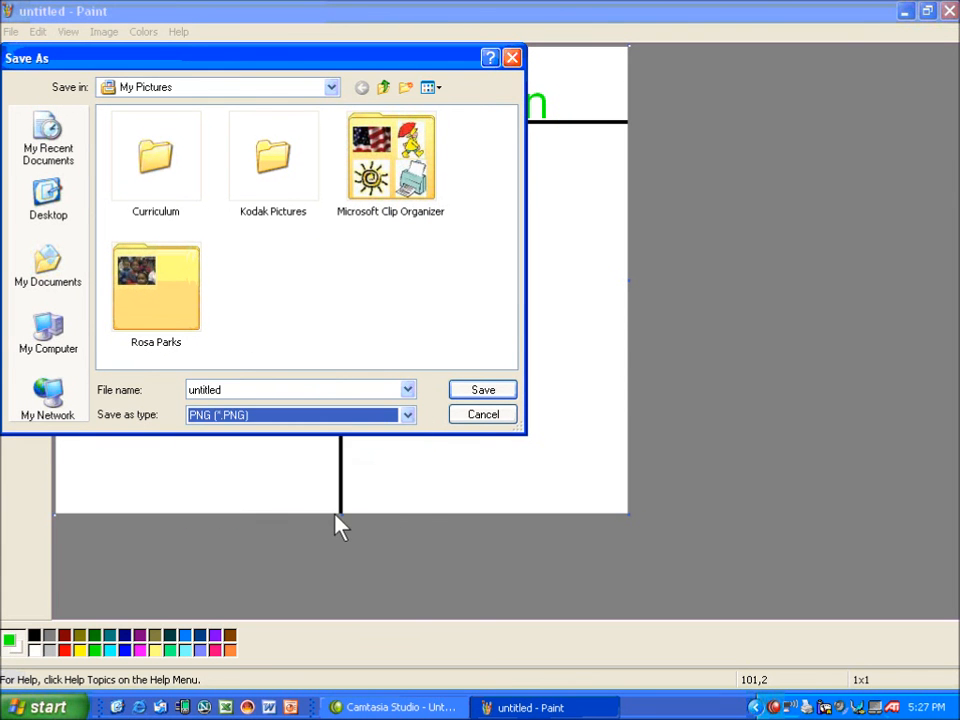
double_click(239, 389)
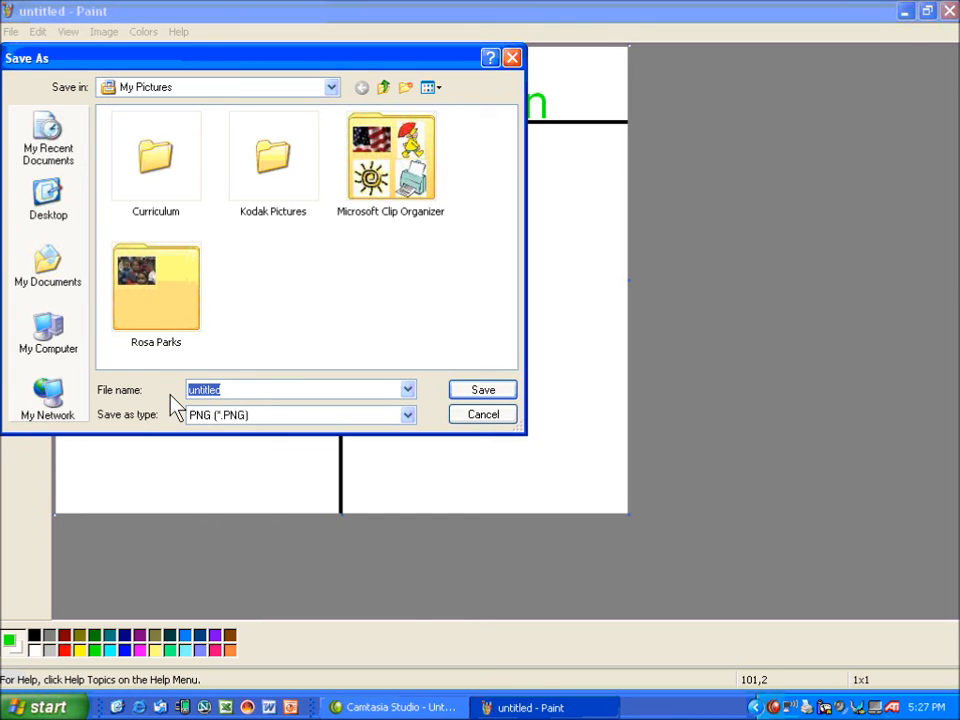
type("blue")
type("gree")
type("e")
- Save the bluegreen PNG picture in the starters folder under C:, Program Files, TuxPaint, data
left_click(331, 87)
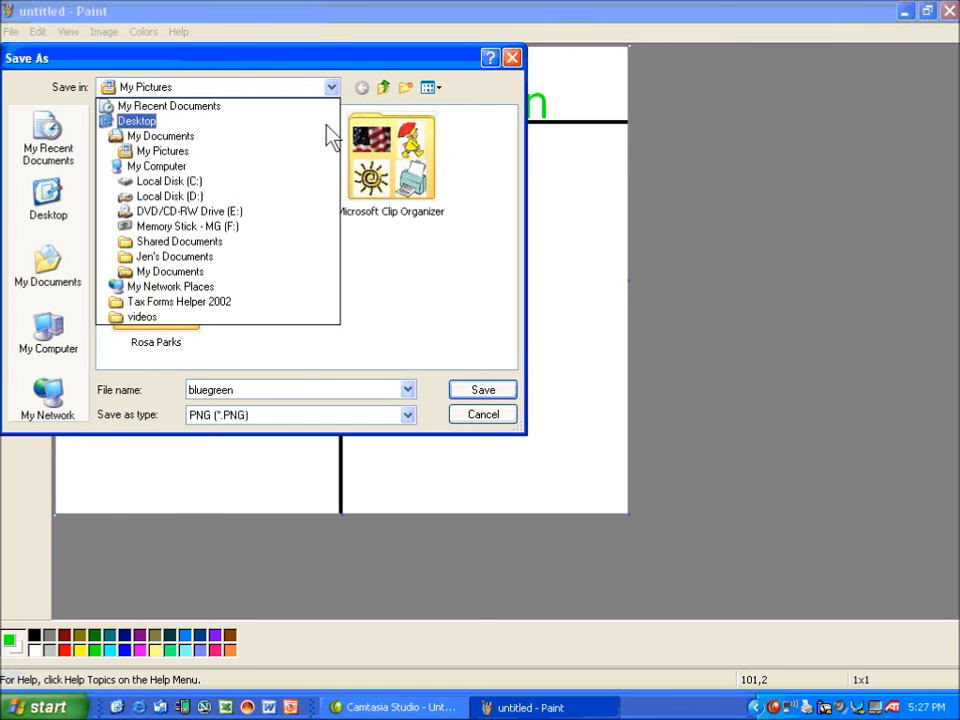
left_click(316, 172)
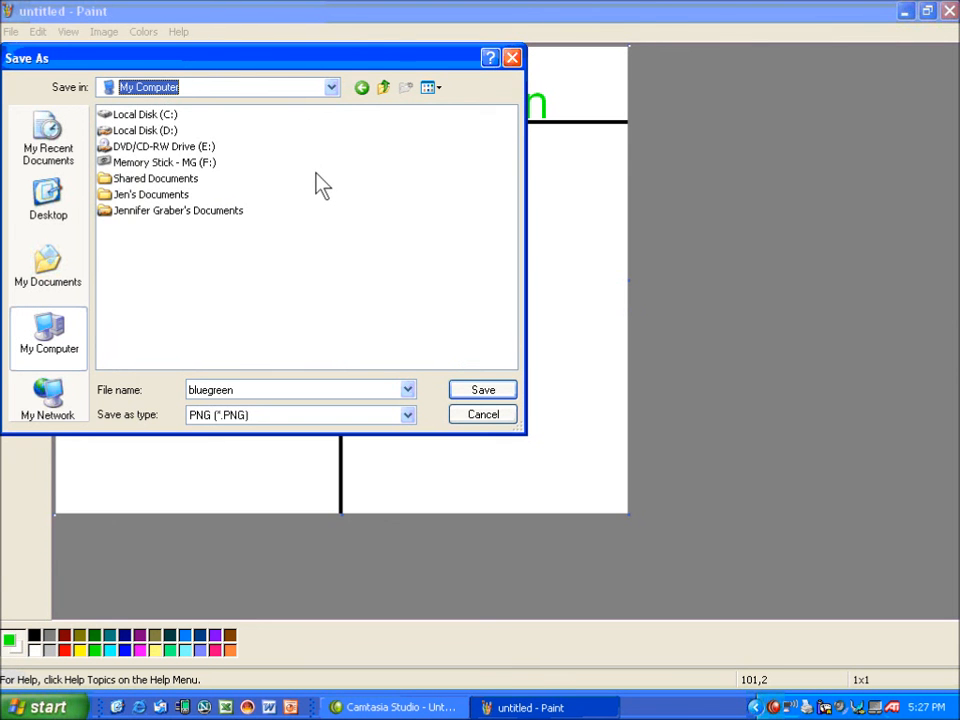
double_click(172, 118)
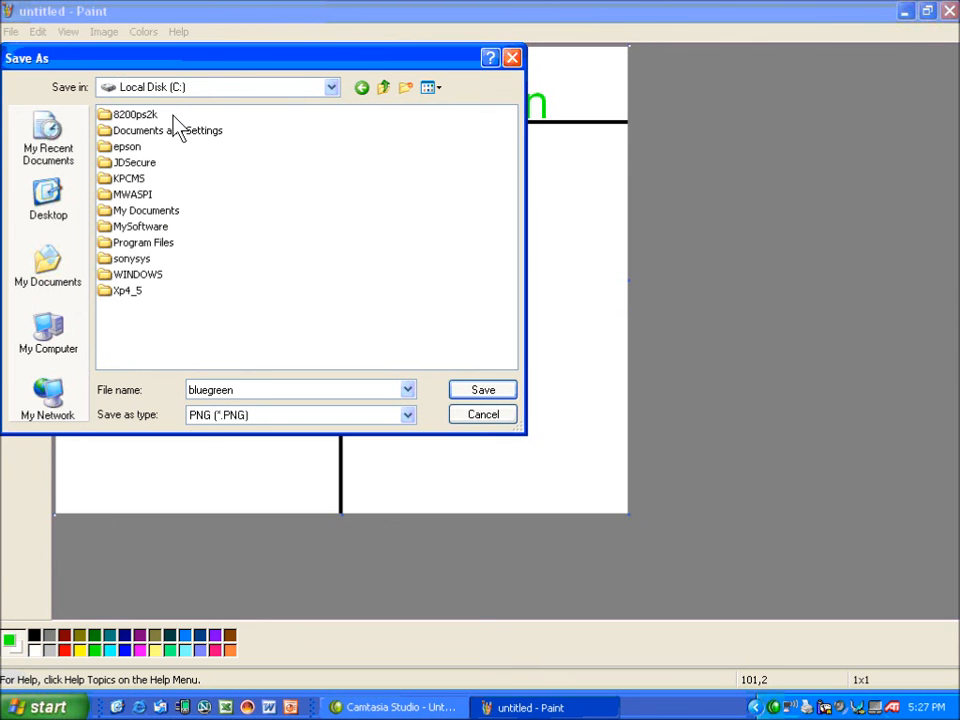
double_click(148, 243)
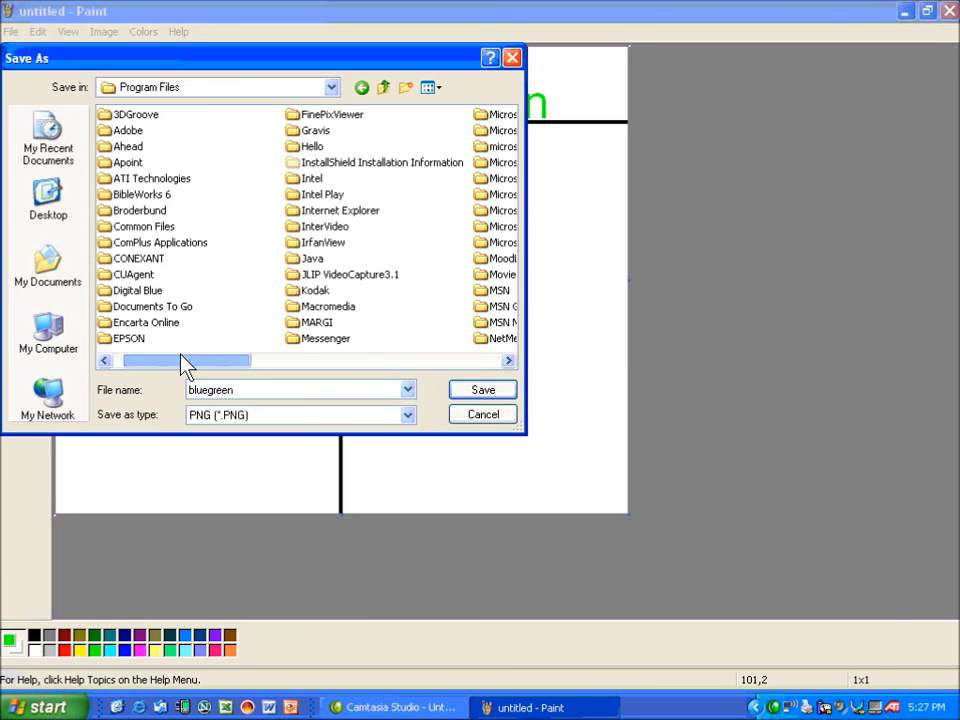
left_click_drag(182, 358, 358, 360)
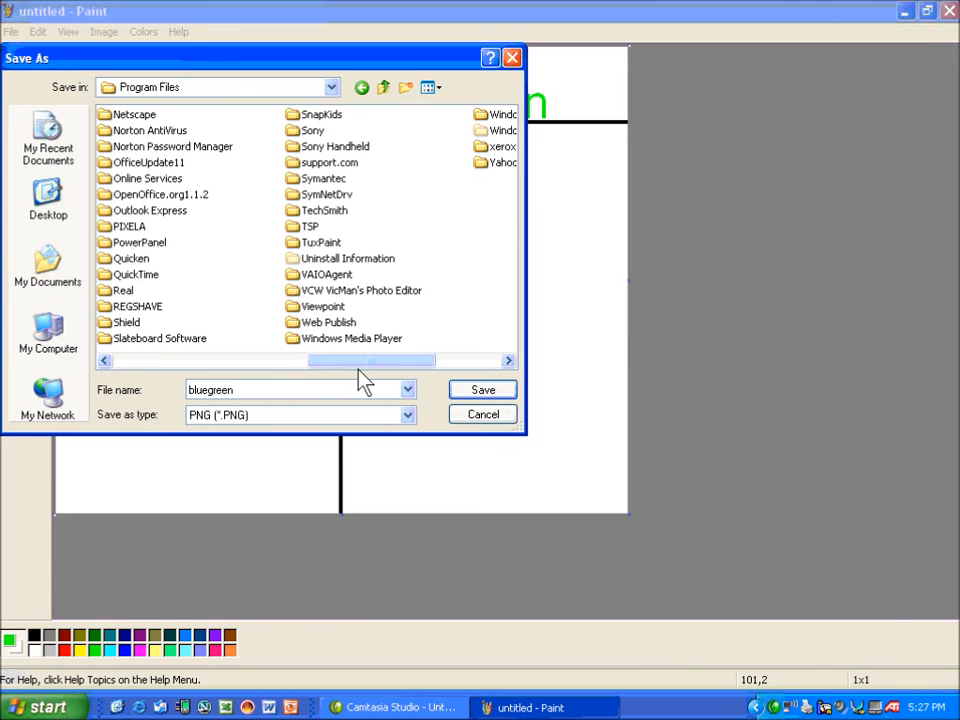
double_click(315, 243)
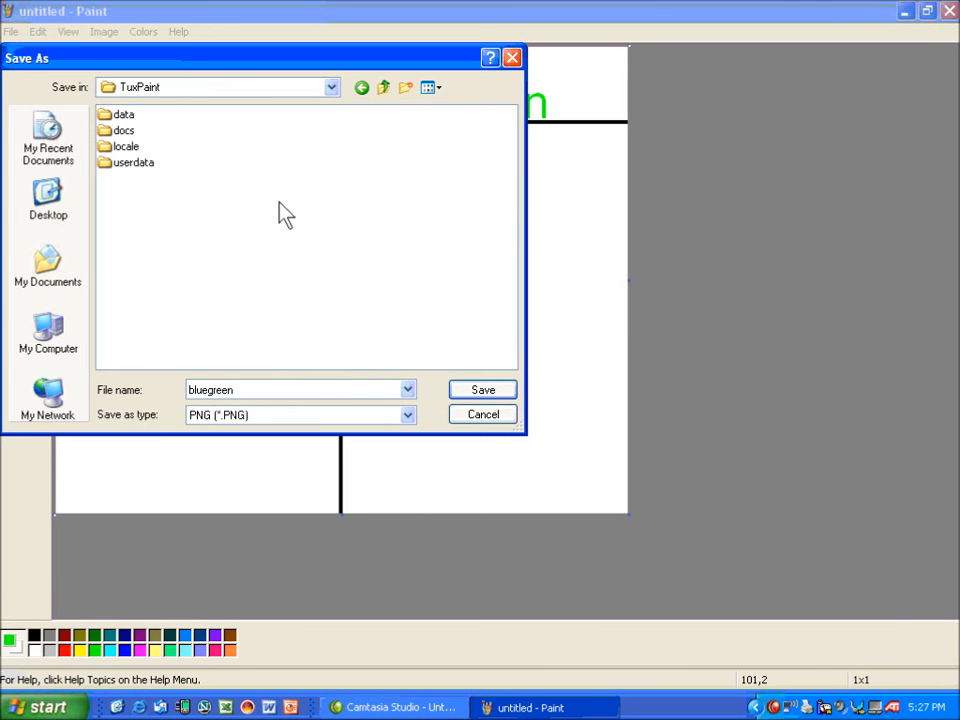
double_click(120, 117)
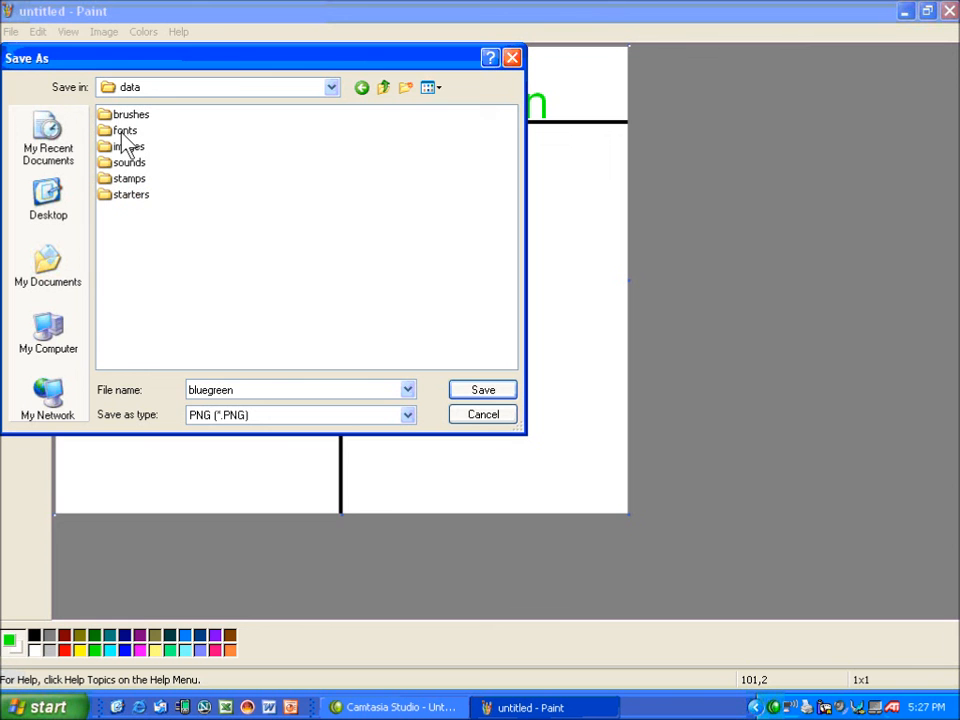
left_click(130, 196)
double_click(130, 196)
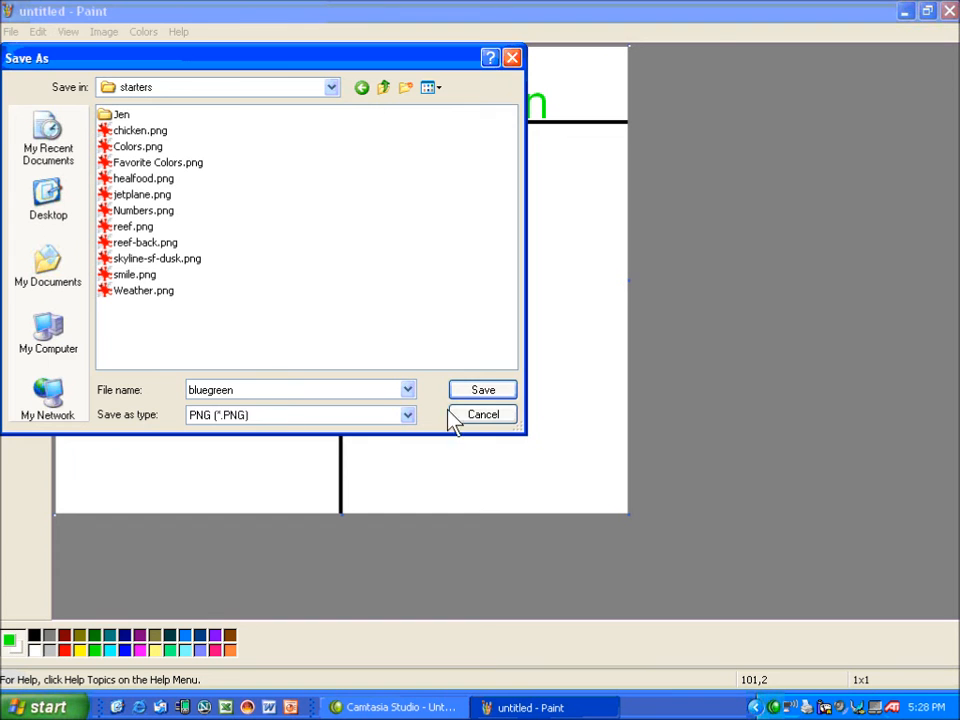
left_click(489, 396)
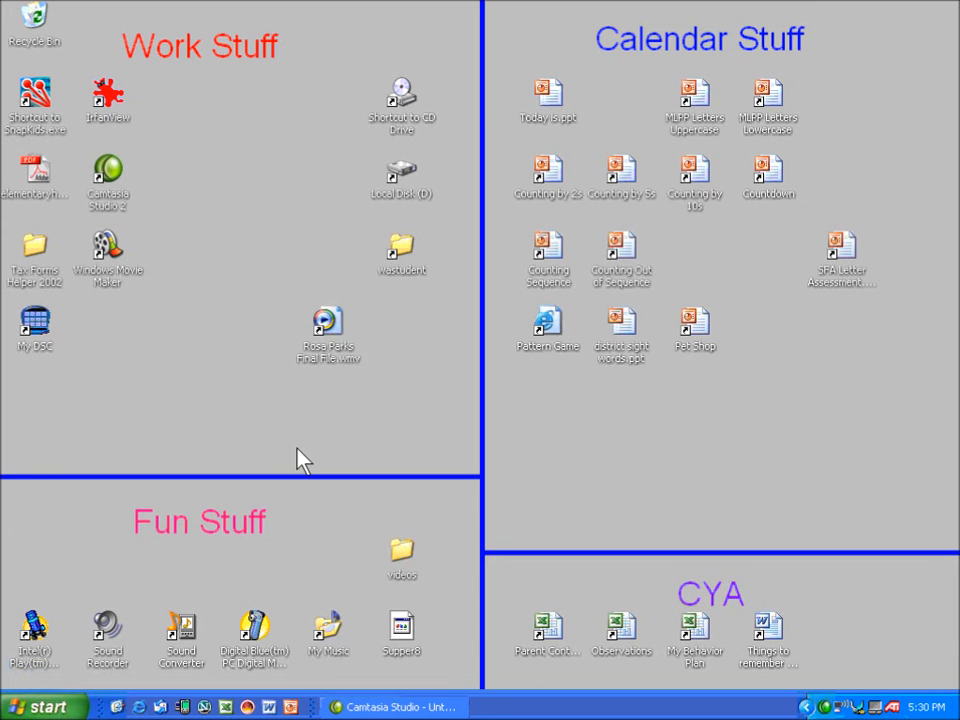
- Launch IrfanView 3.92 from the installed programs
left_click(57, 708)
mouse_move(113, 502)
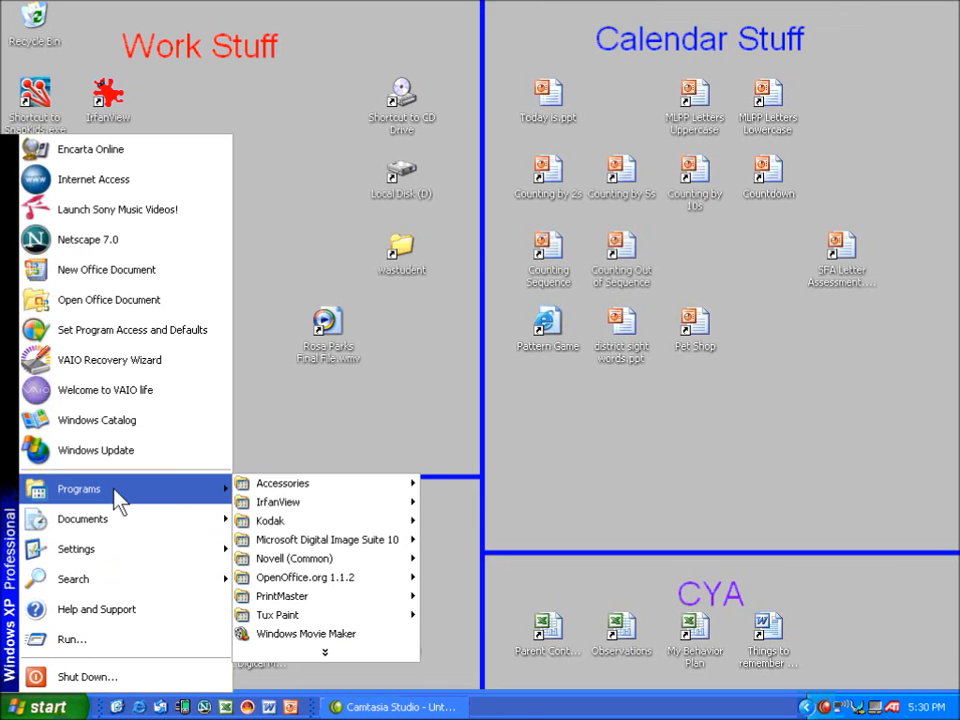
mouse_move(276, 505)
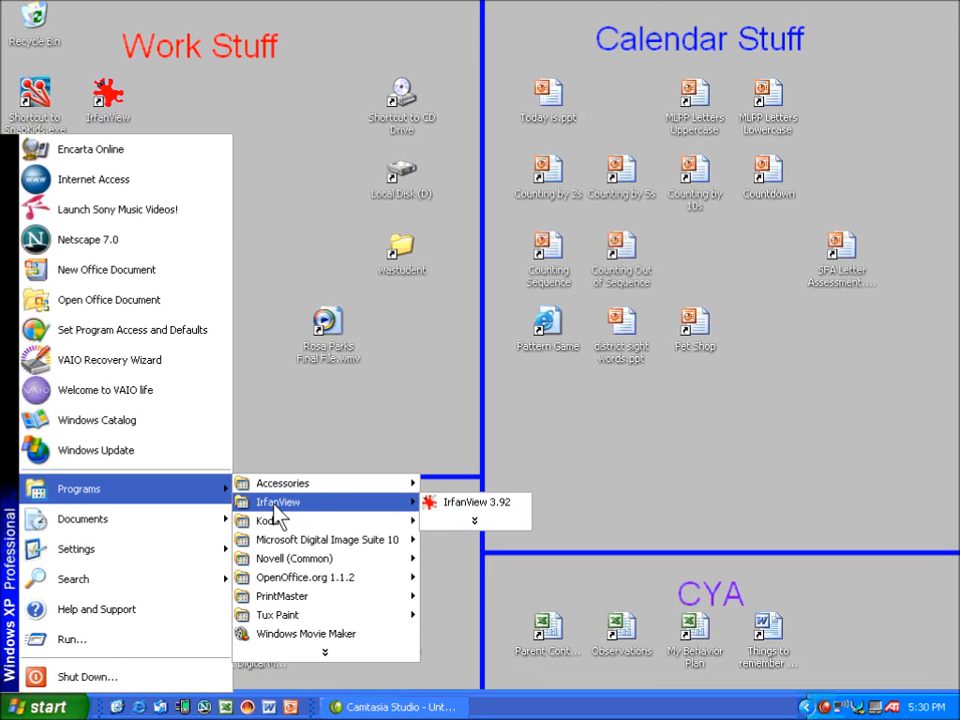
left_click(440, 506)
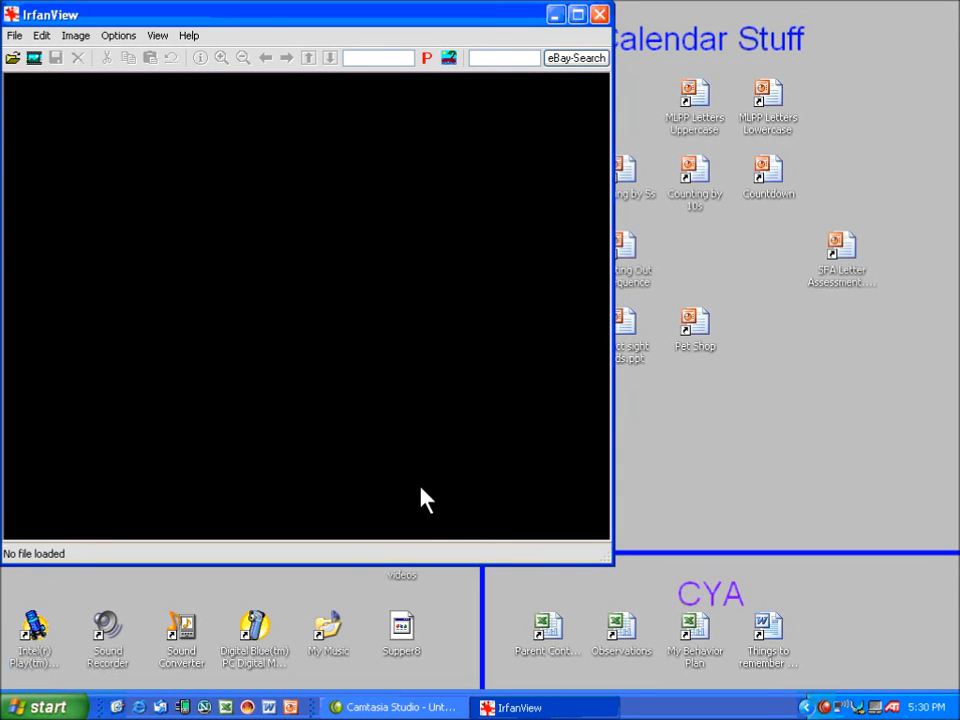
- Open bluegreen.PNG from the TuxPaint data starters folder under Program Files on Local Disk (C:)
left_click(15, 35)
left_click(19, 55)
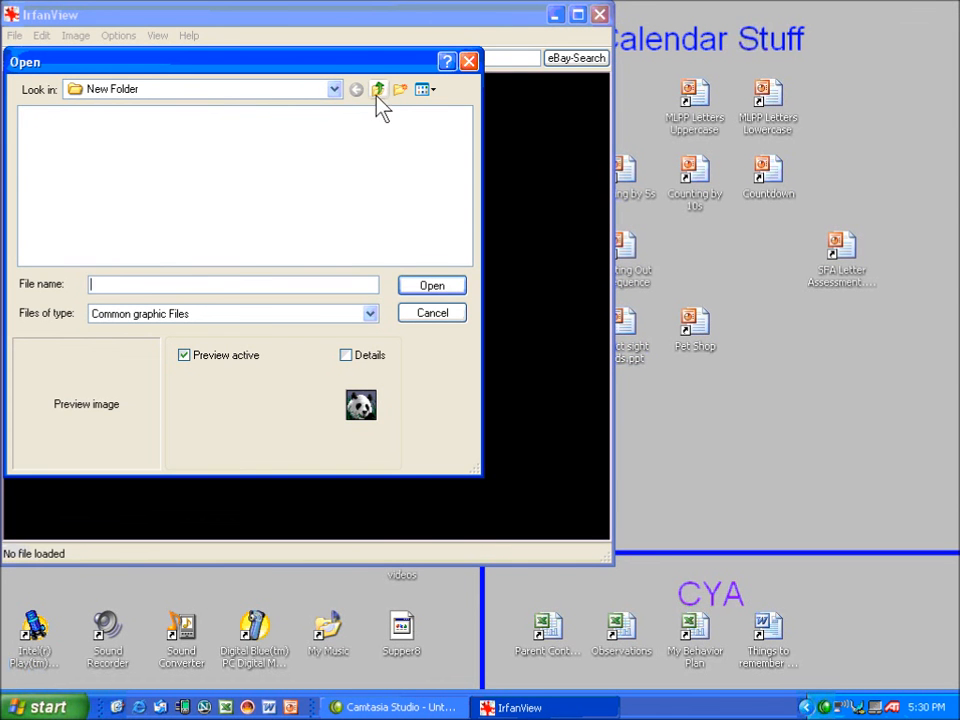
left_click(333, 92)
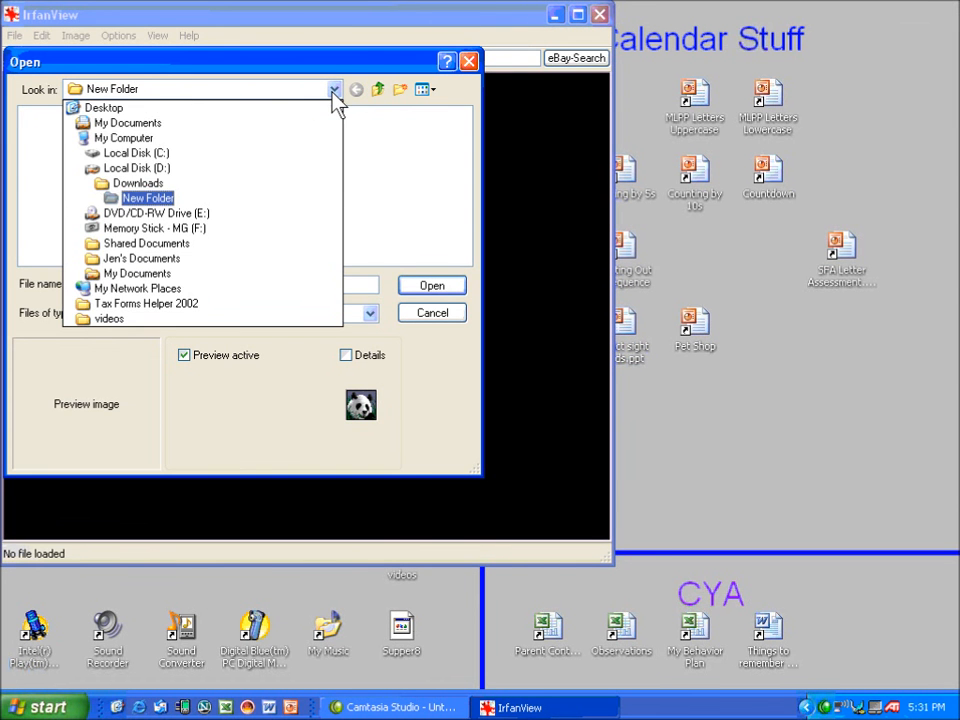
left_click(304, 155)
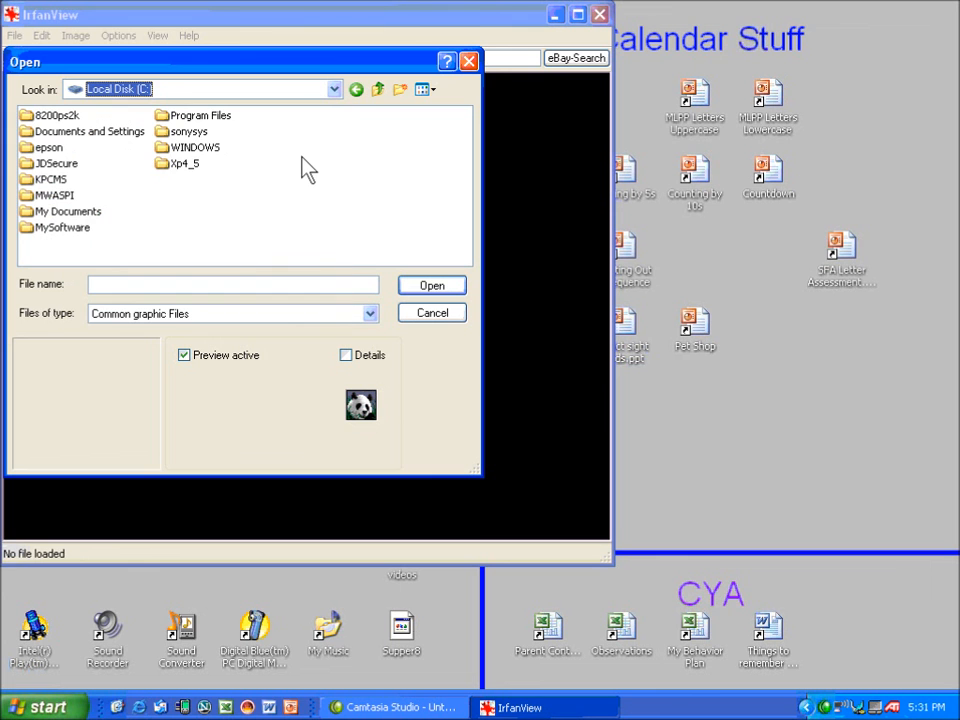
double_click(188, 116)
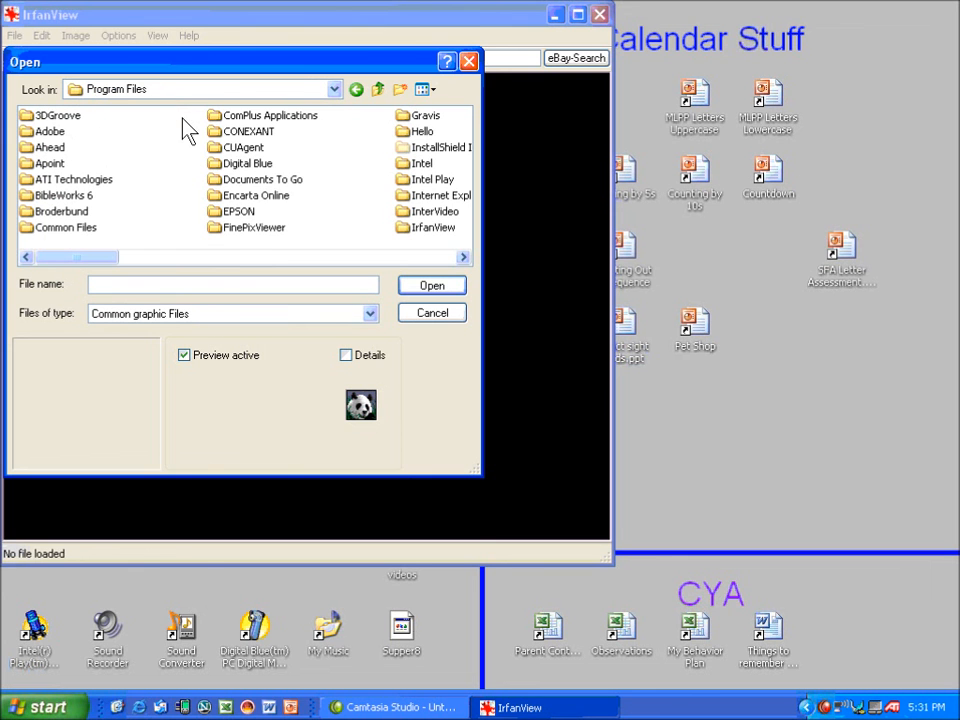
left_click(238, 182)
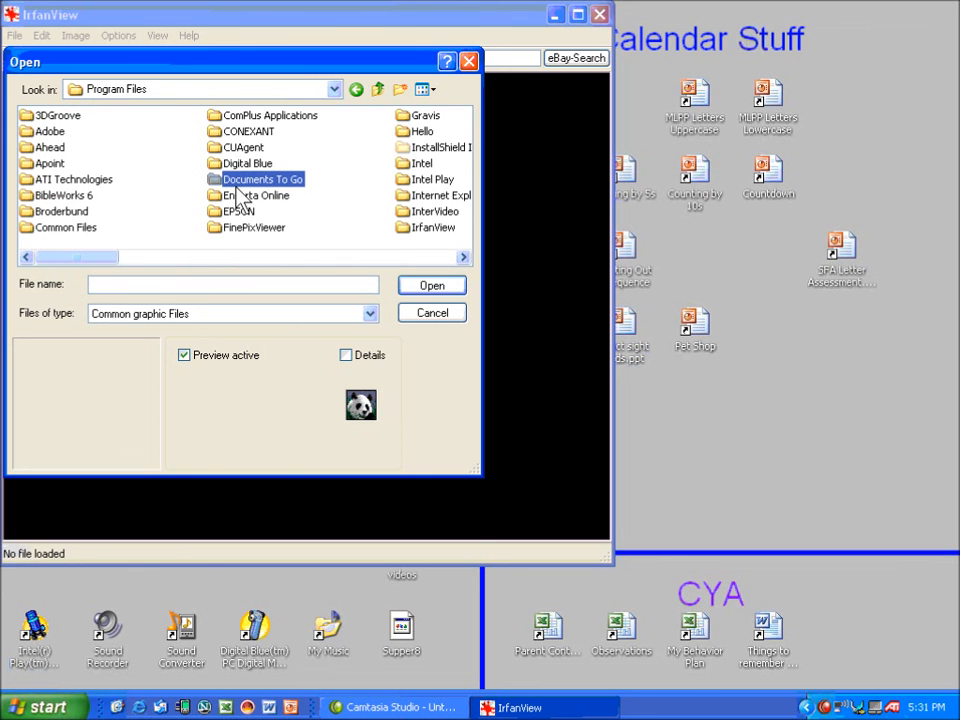
key("t")
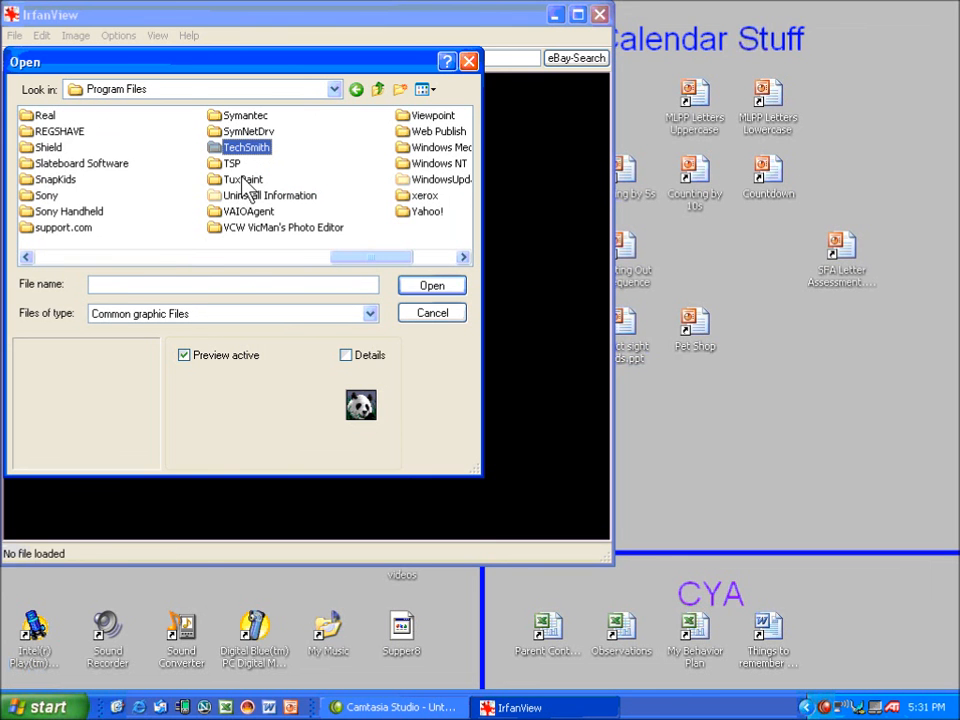
double_click(241, 180)
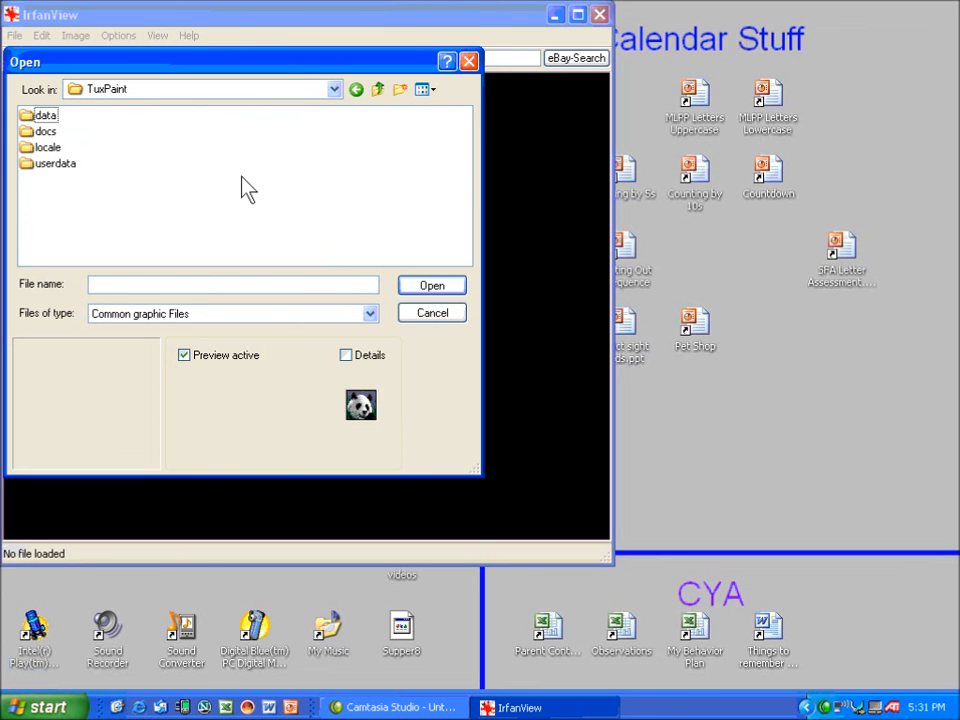
double_click(47, 118)
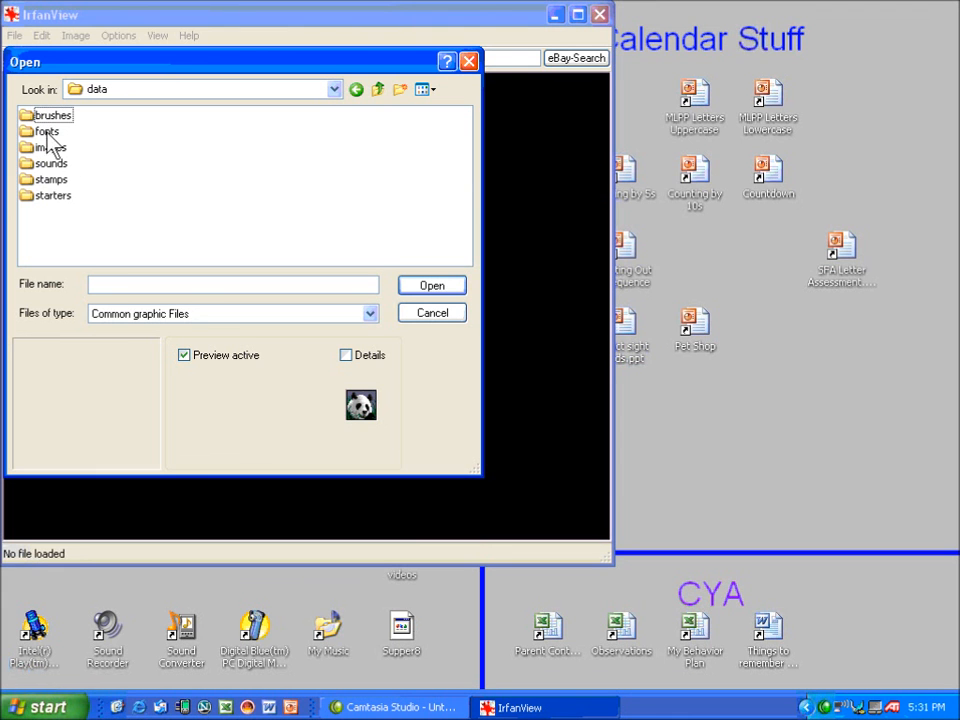
double_click(47, 199)
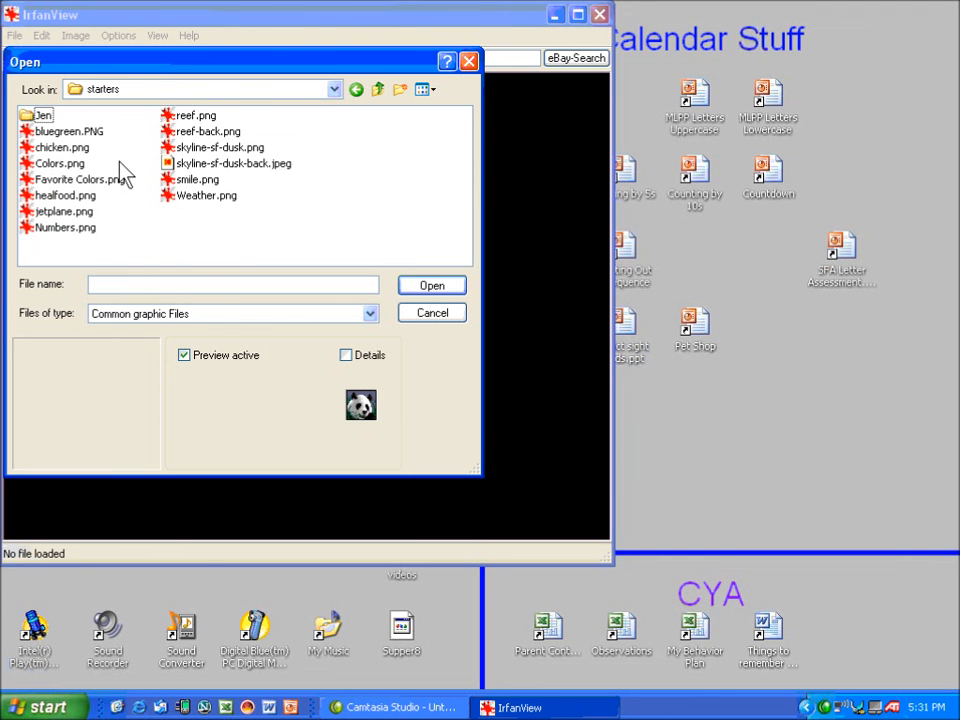
double_click(78, 132)
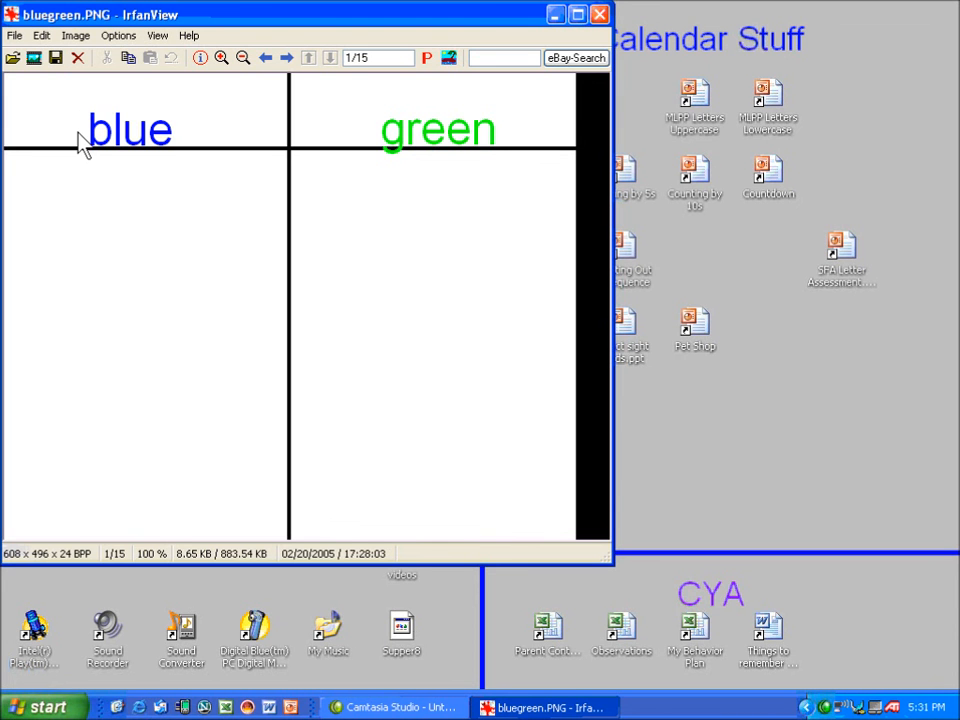
- Save the picture as a PNG named bluegreen in the offered folder, choosing the white background as the transparent color
left_click(15, 36)
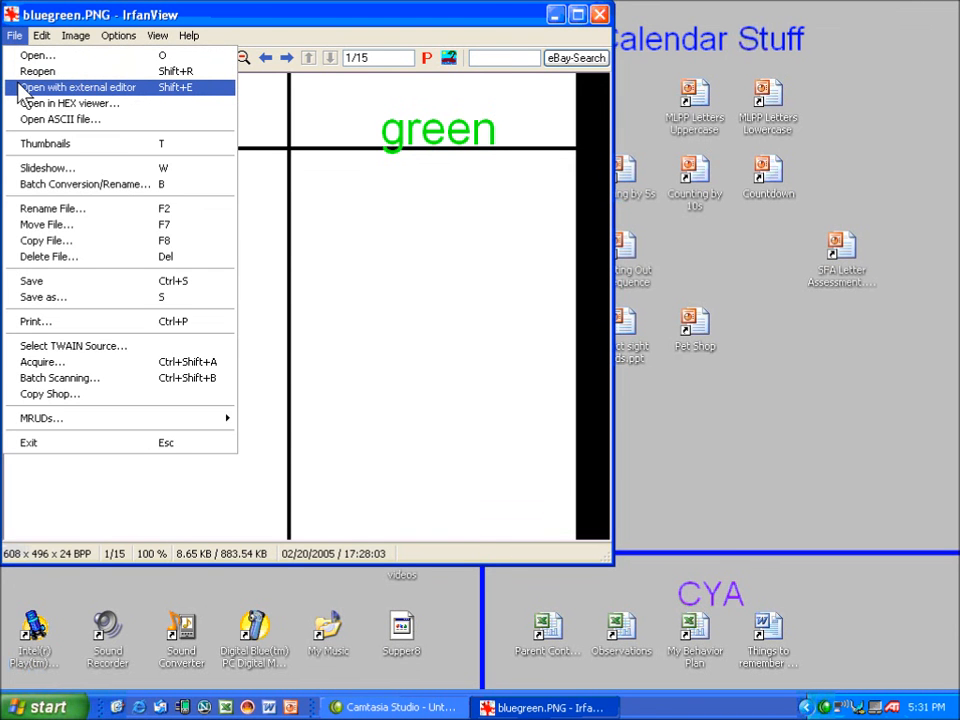
left_click(45, 297)
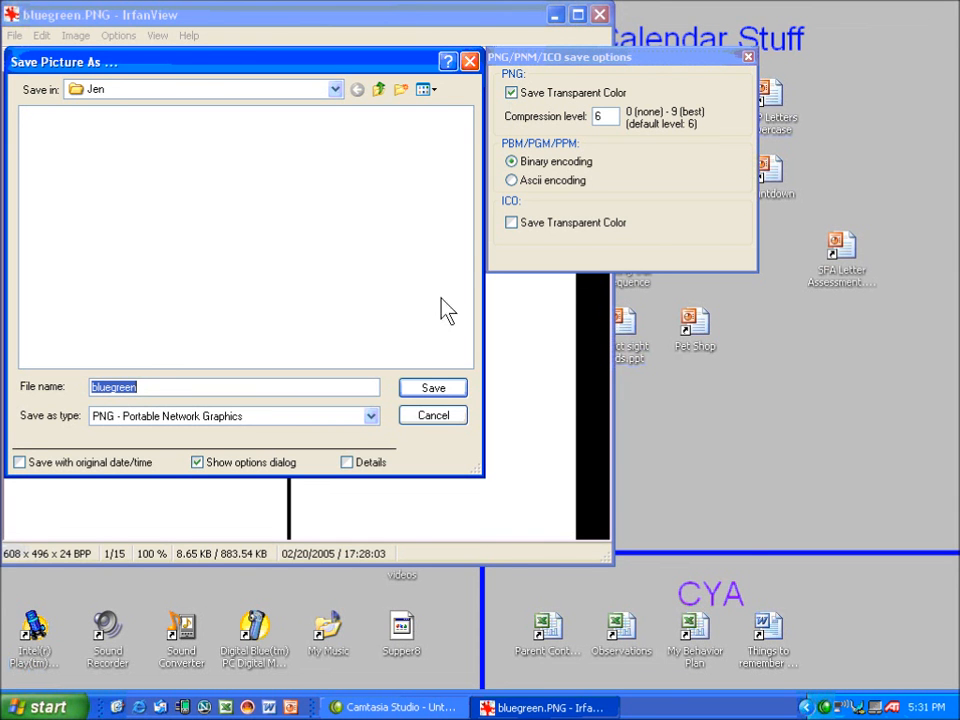
left_click(409, 387)
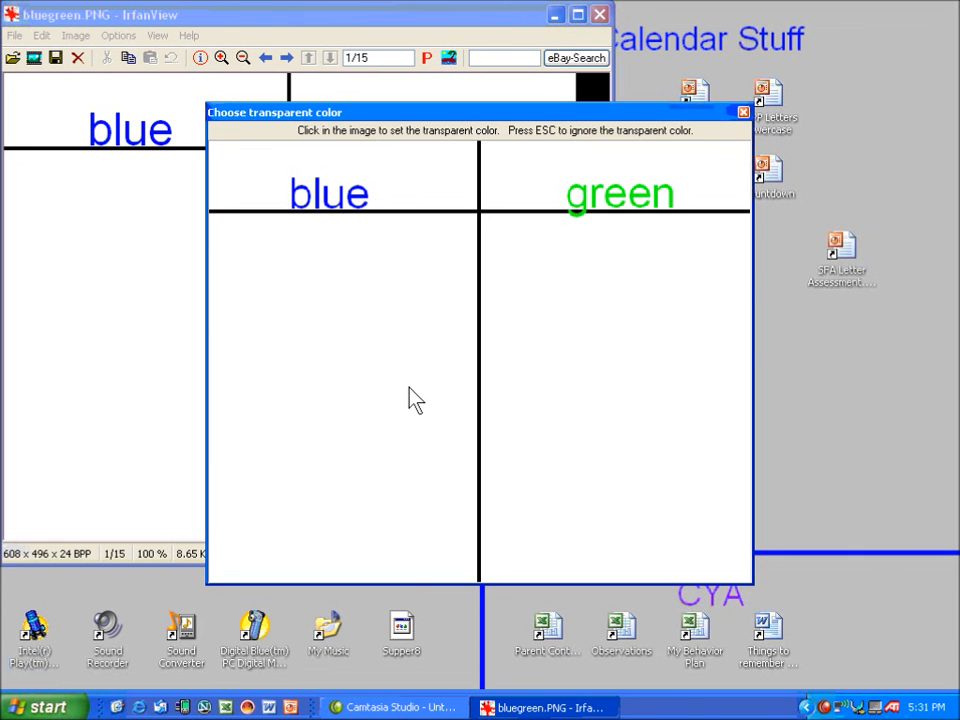
left_click(409, 389)
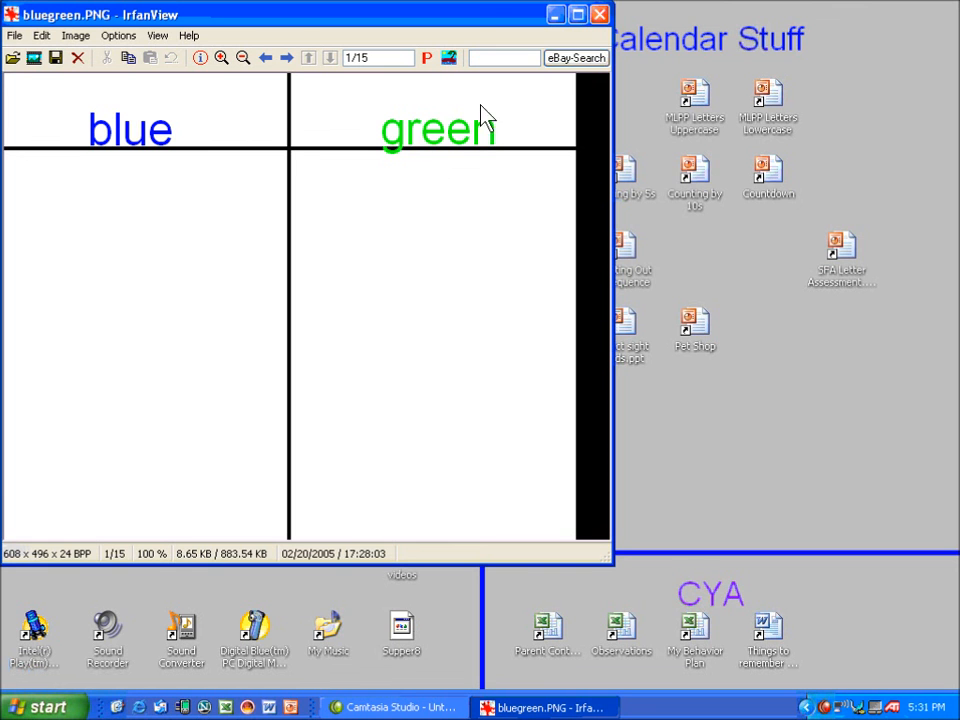
- Rename bluegreen.PNG in the starters folder to bluegreen.png with a lowercase extension, without opening it, and close IrfanView
left_click(14, 36)
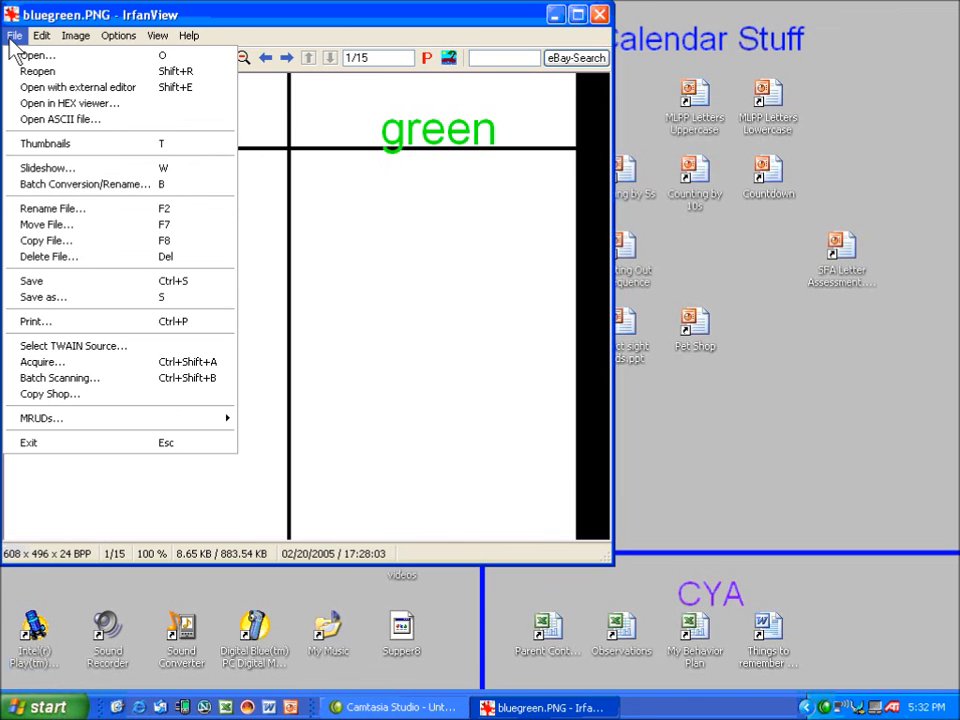
left_click(24, 55)
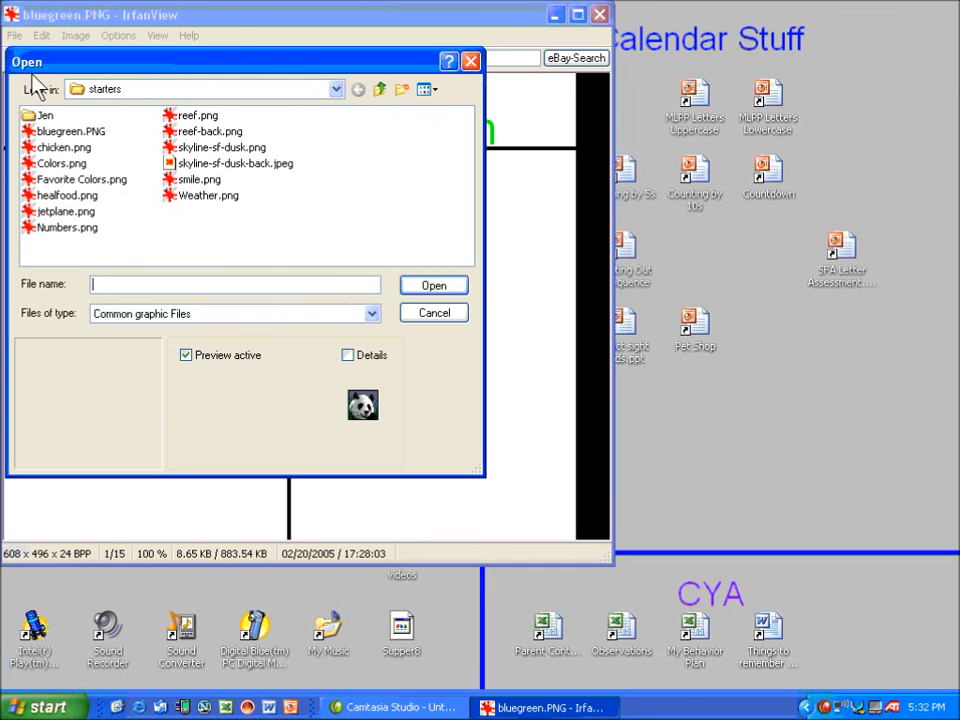
left_click(80, 132)
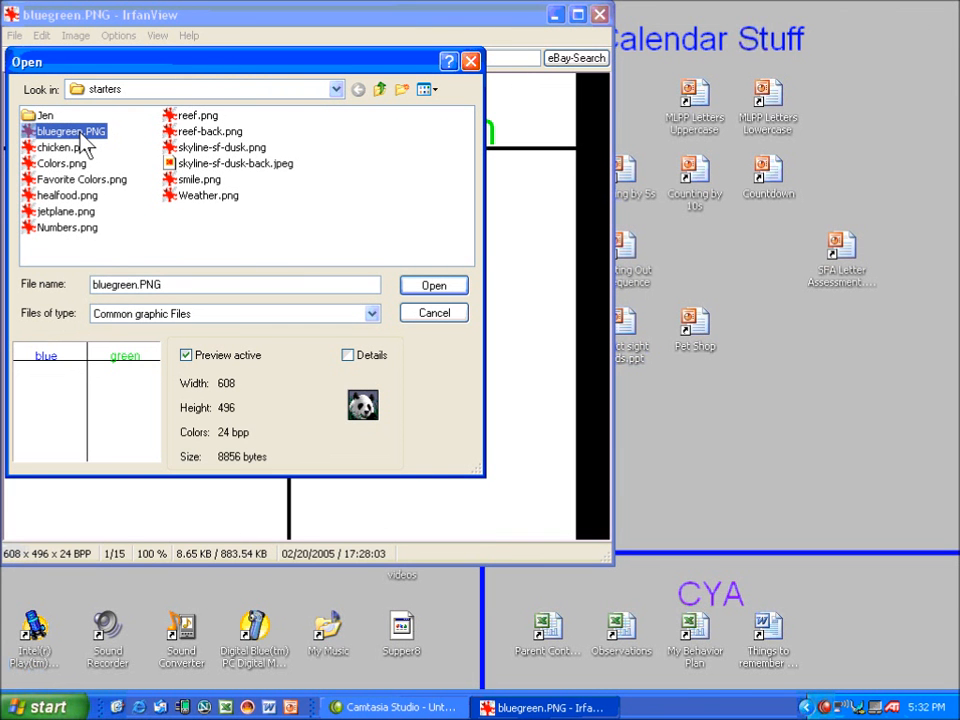
double_click(79, 131)
right_click(80, 132)
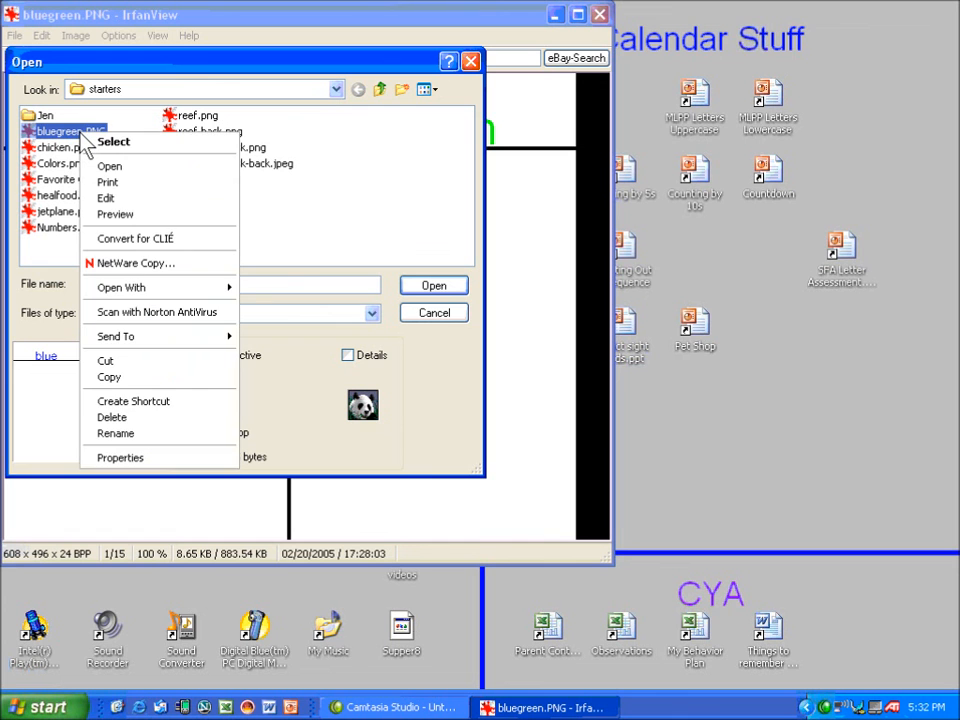
left_click(114, 434)
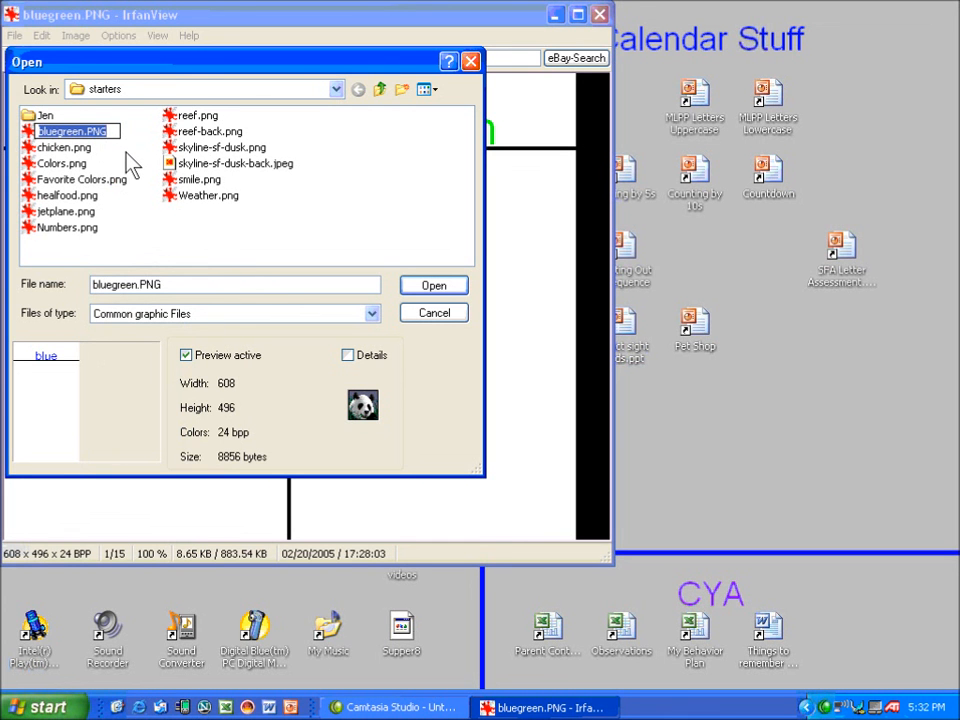
key("Right")
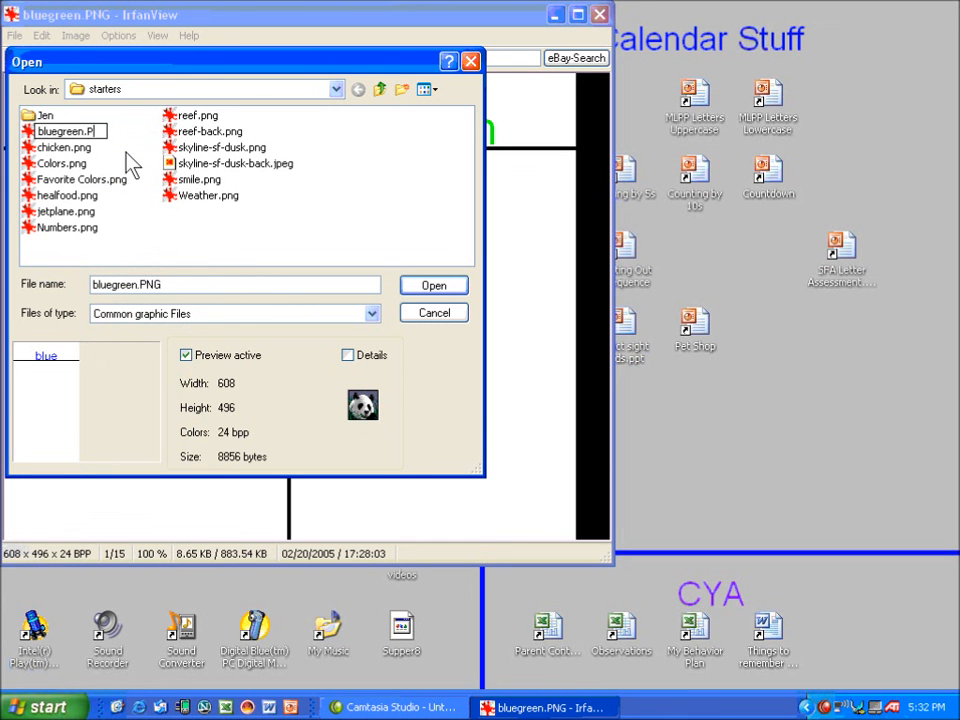
key("BackSpace")
type("png")
key("Return")
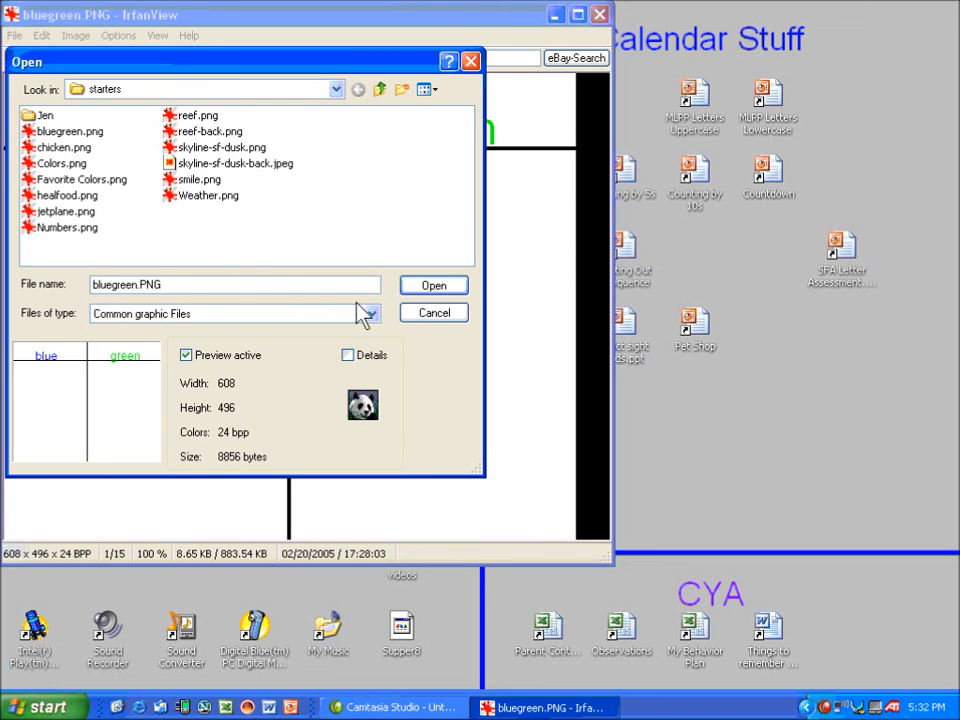
left_click(437, 318)
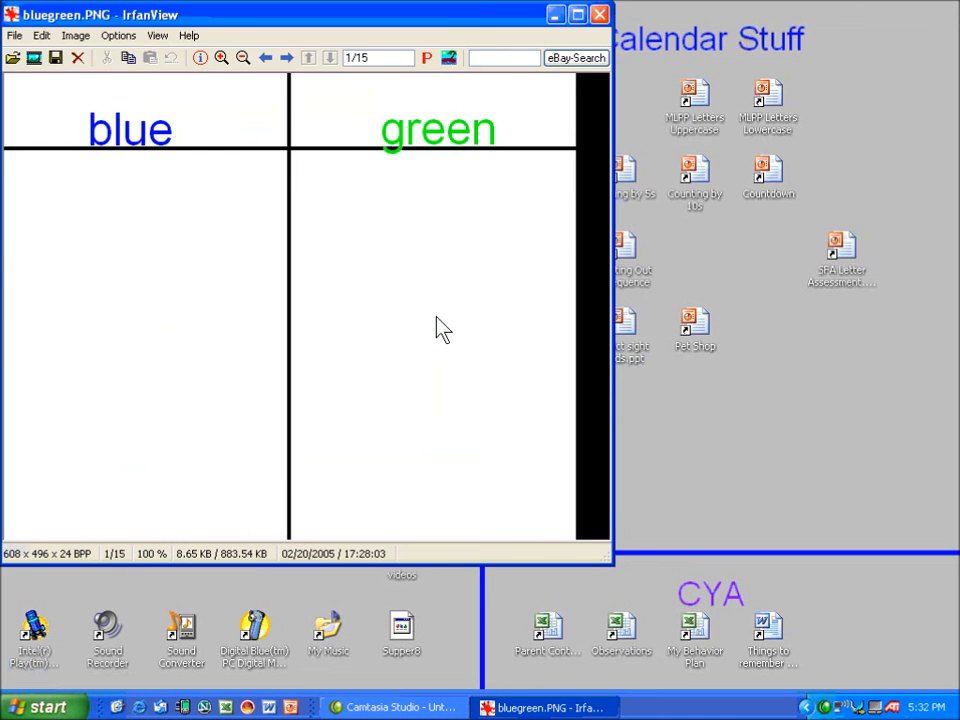
left_click(599, 15)
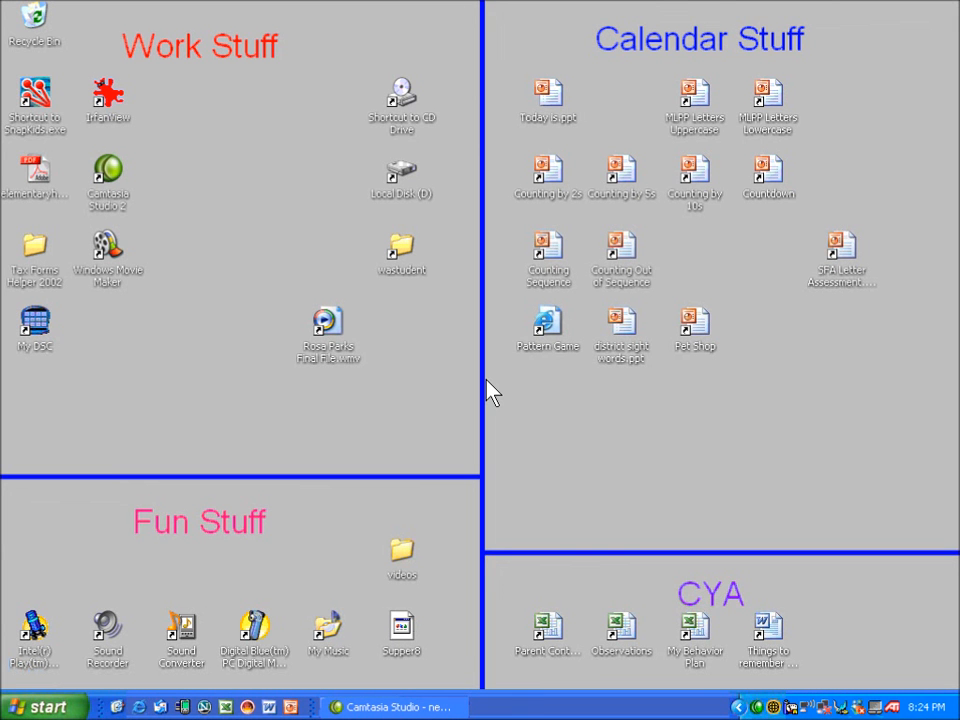
- Launch Tux Paint in full-screen mode from the installed programs and open the blue and green two-column chart
left_click(42, 707)
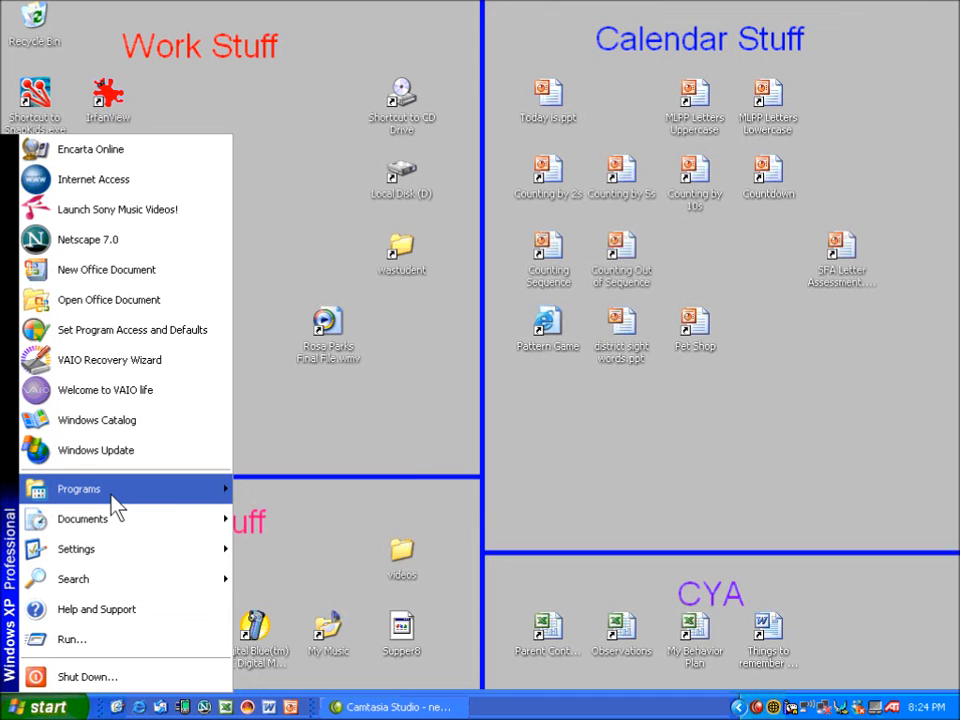
mouse_move(114, 496)
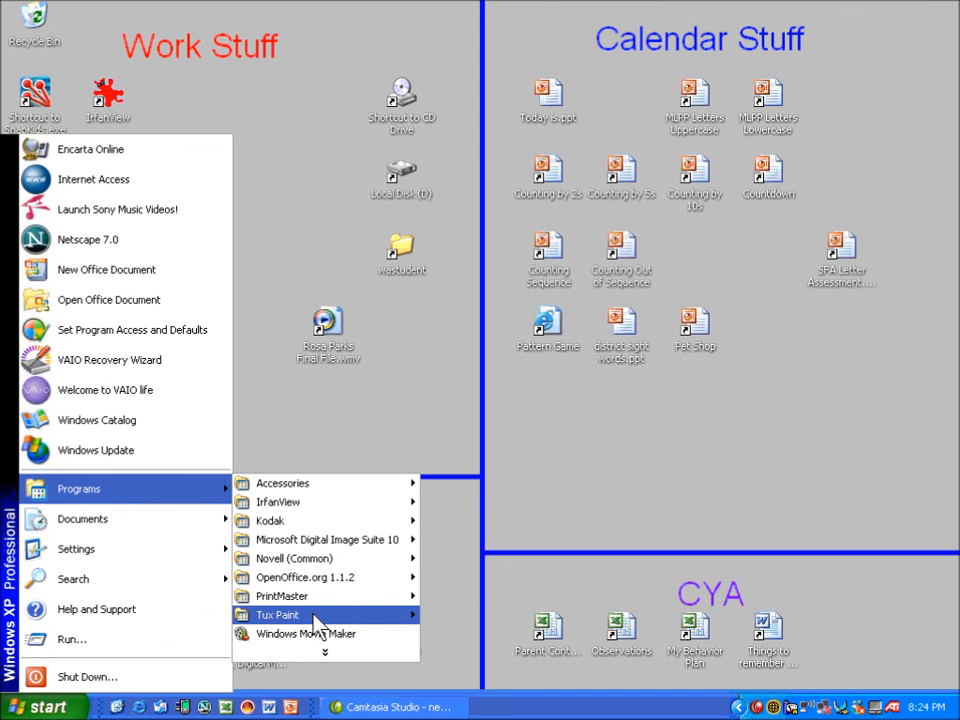
mouse_move(316, 618)
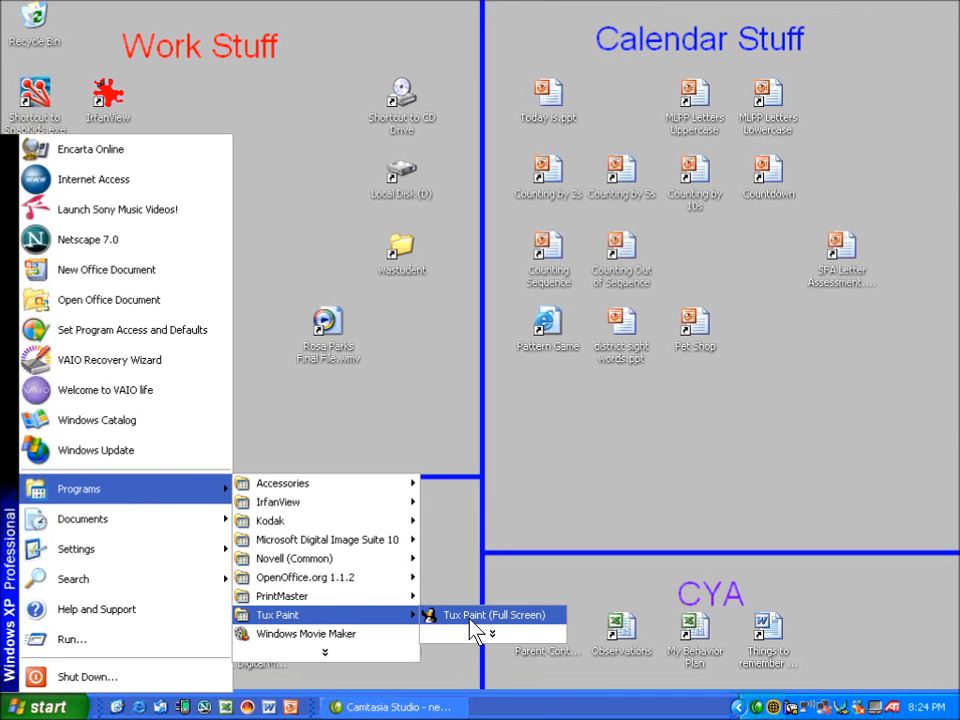
mouse_move(497, 637)
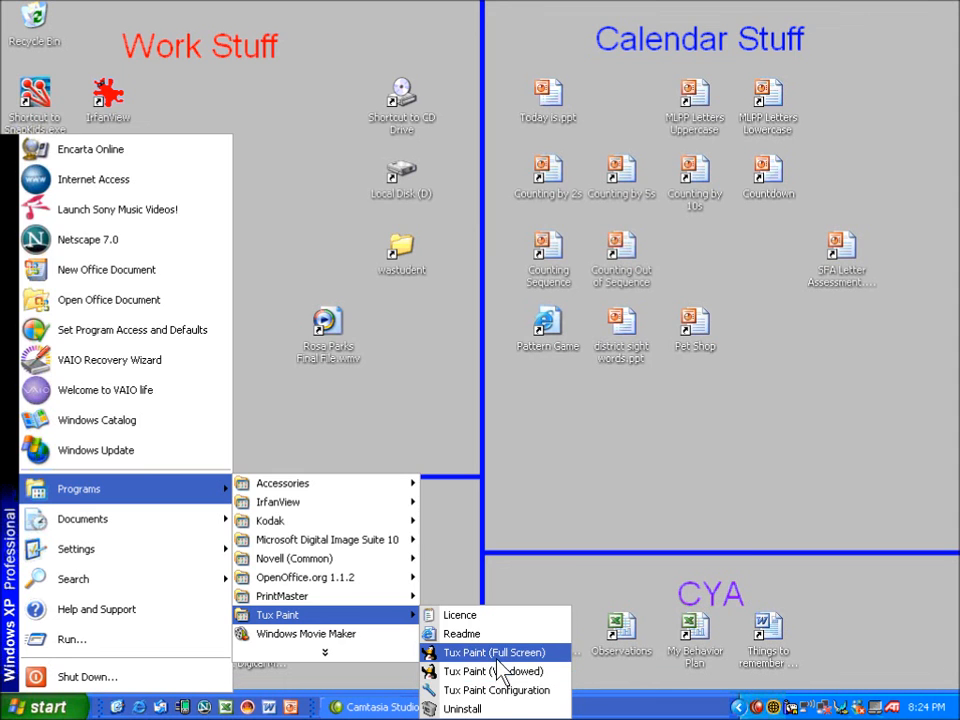
left_click(495, 656)
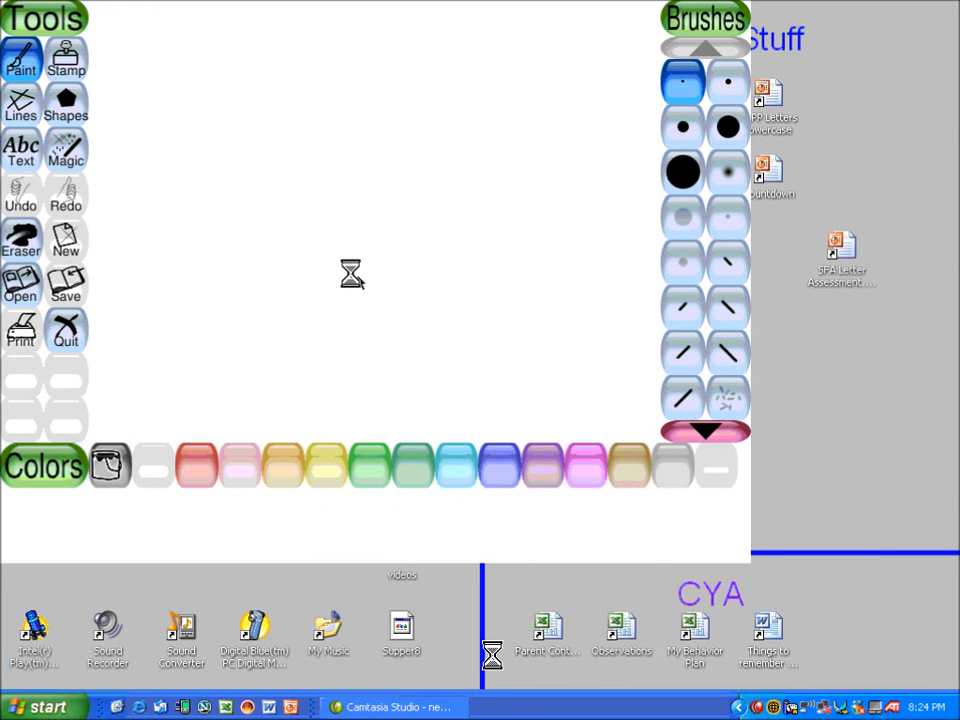
left_click(22, 283)
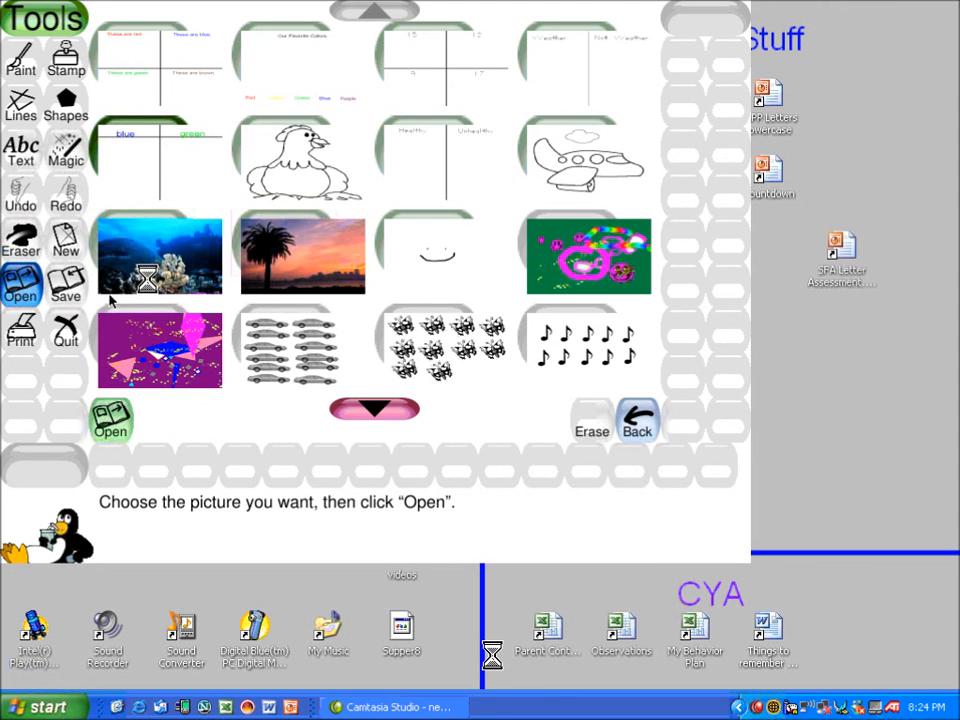
left_click(118, 430)
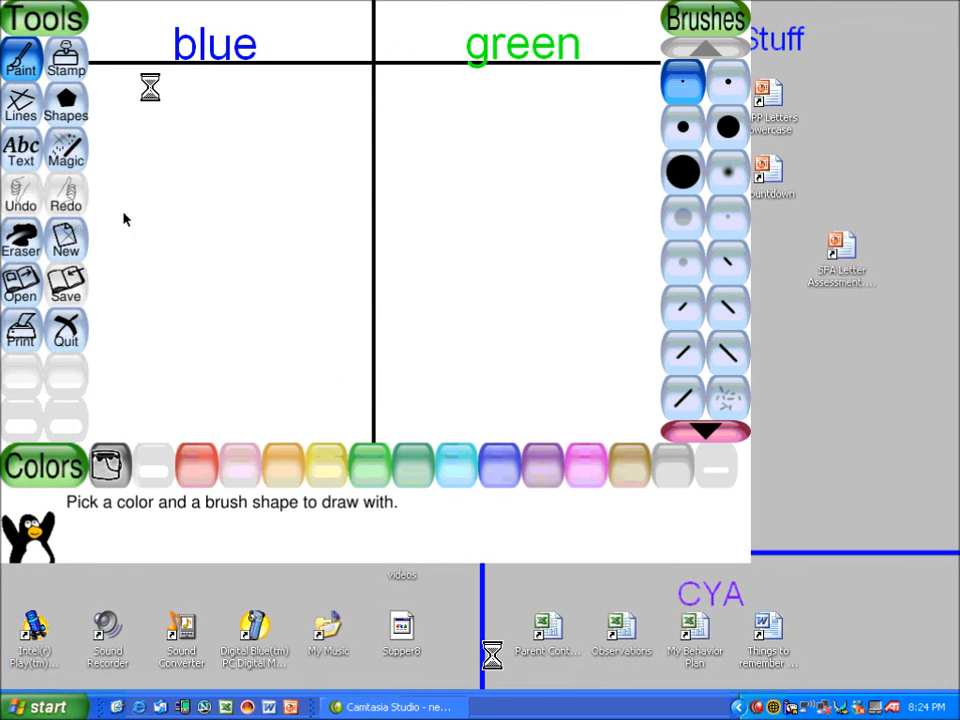
- Stamp a blue car under the blue heading and a dark green car under the green heading
left_click(63, 58)
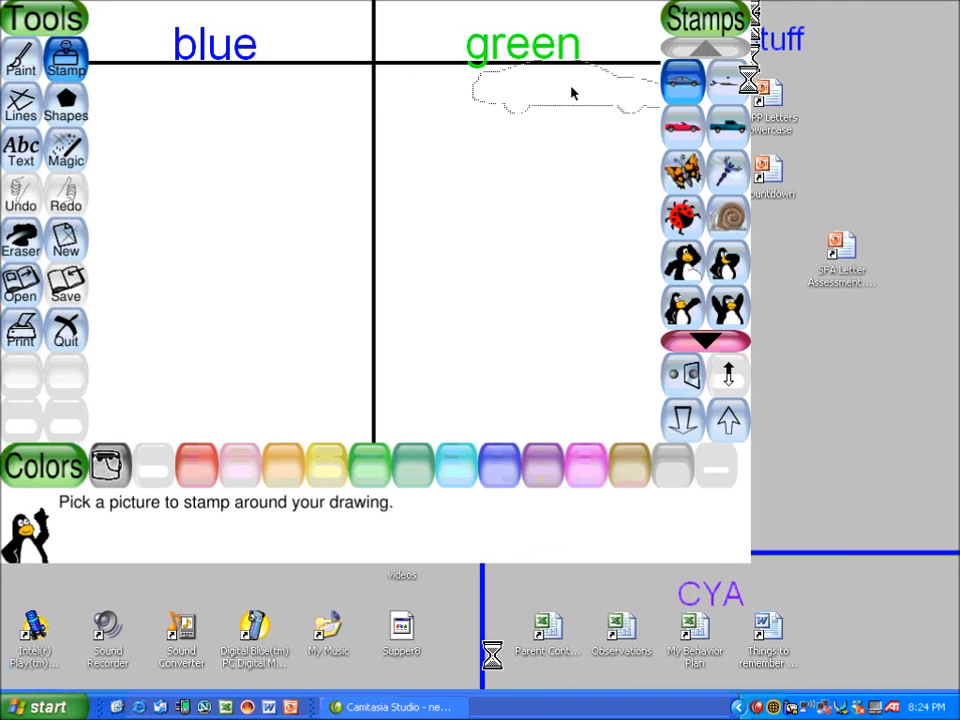
left_click(493, 472)
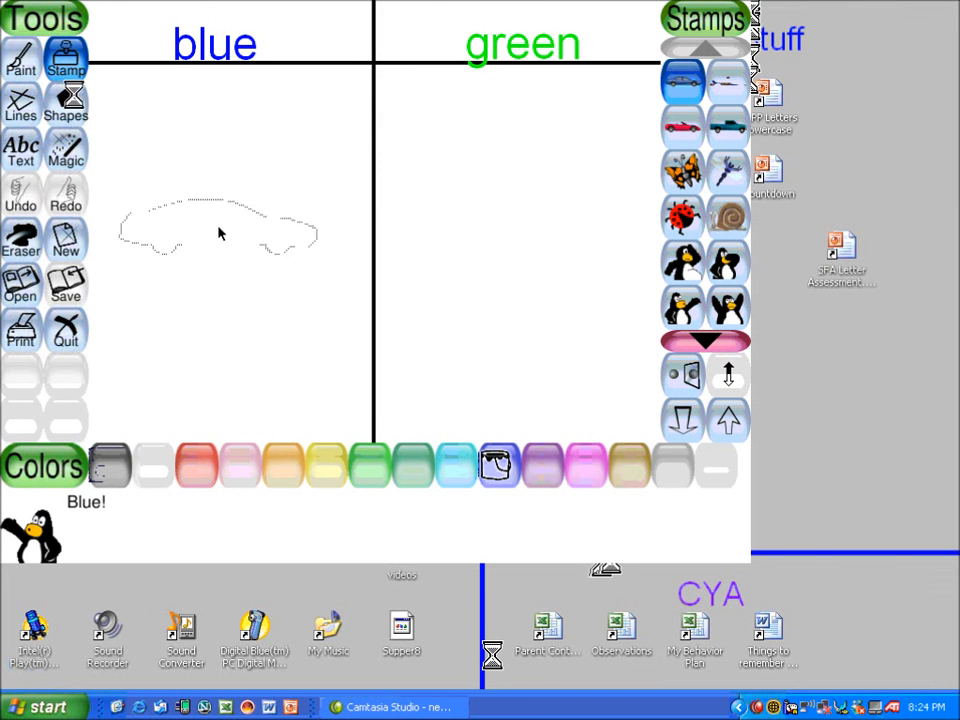
left_click(227, 101)
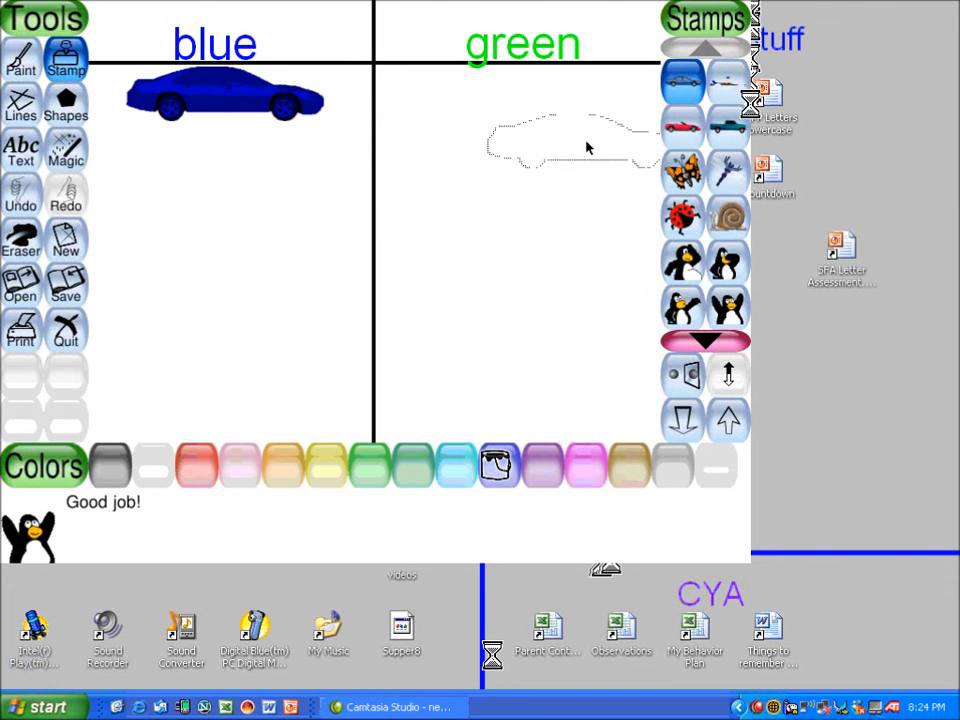
left_click(414, 477)
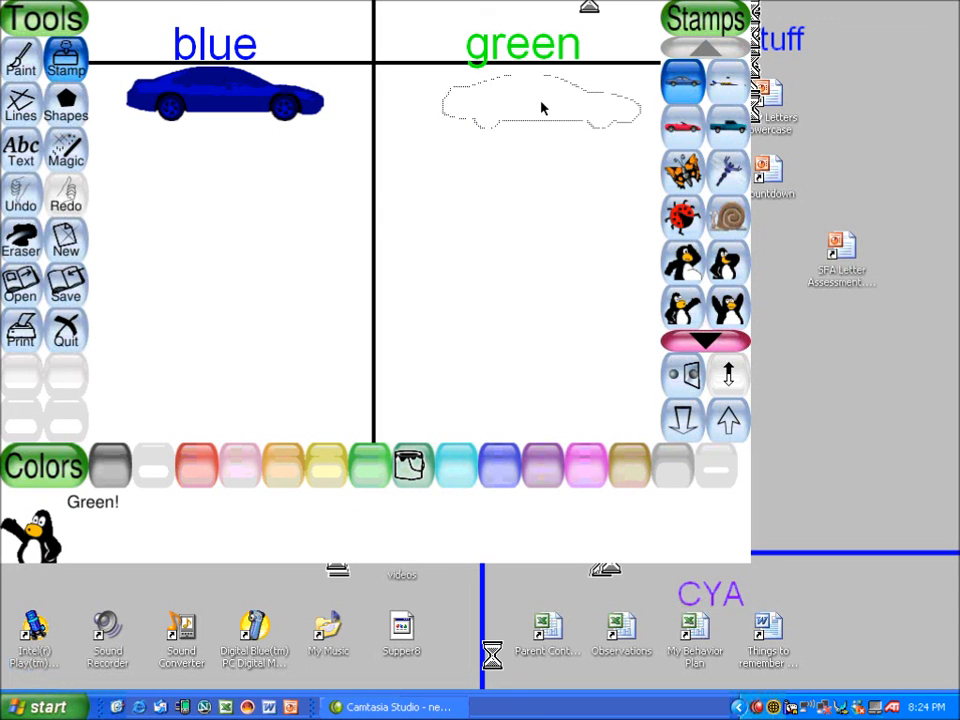
left_click(540, 100)
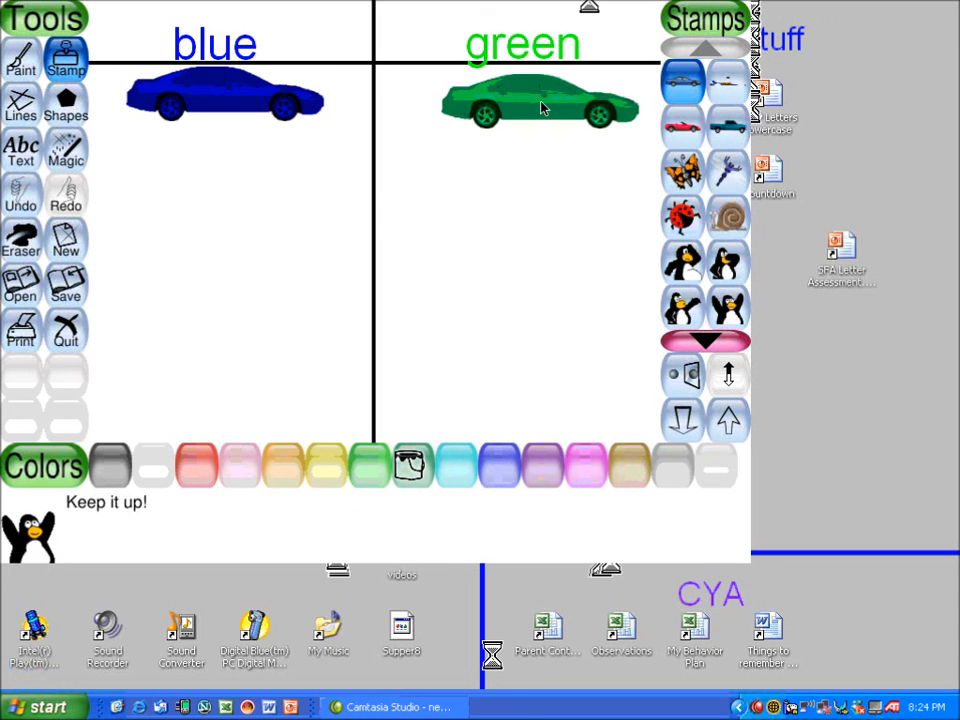
- Stamp the green flag below the green car and the blue and yellow flag below the blue car
left_click(706, 342)
left_click(707, 343)
left_click(707, 343)
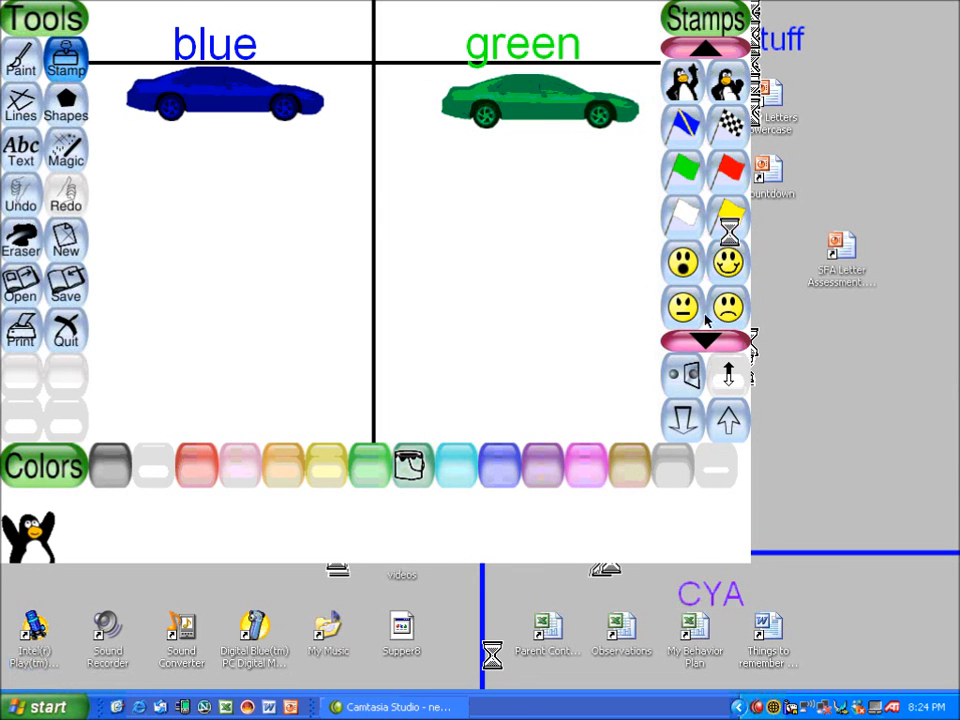
left_click(684, 168)
left_click(450, 189)
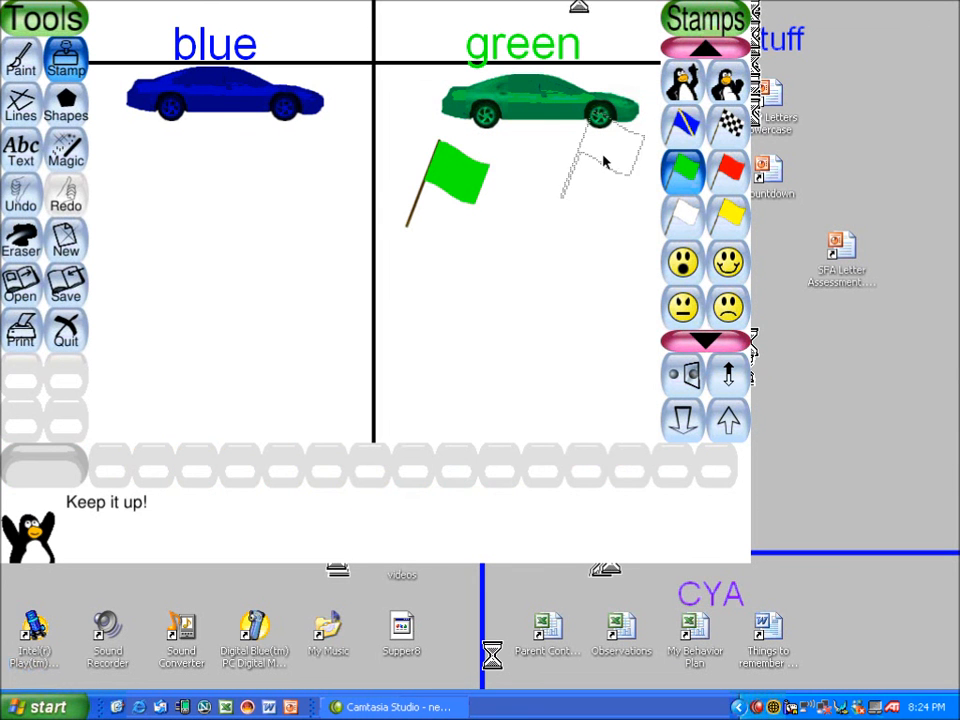
left_click(684, 122)
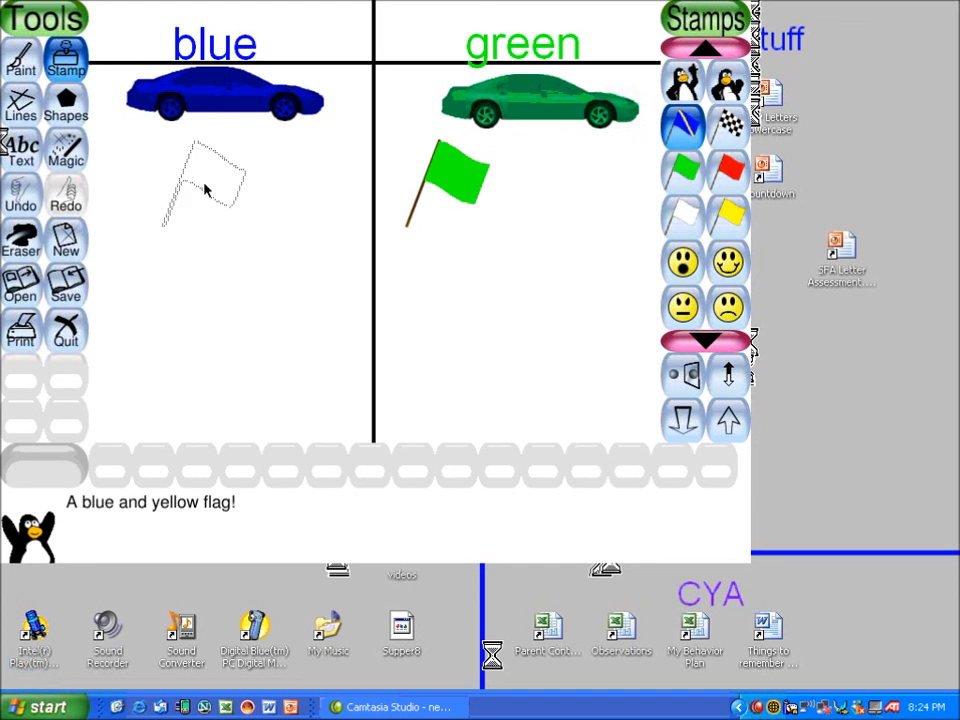
left_click(150, 196)
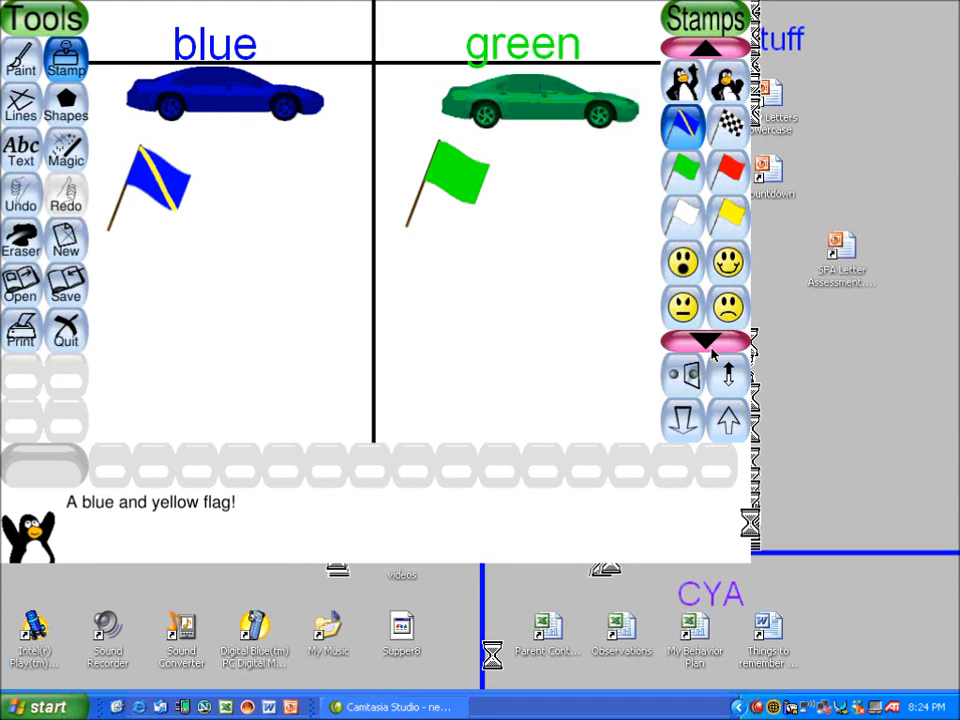
- Stamp an enlarged blue happy face beside the blue and yellow flag and a smaller dark green one in the green column
left_click(728, 262)
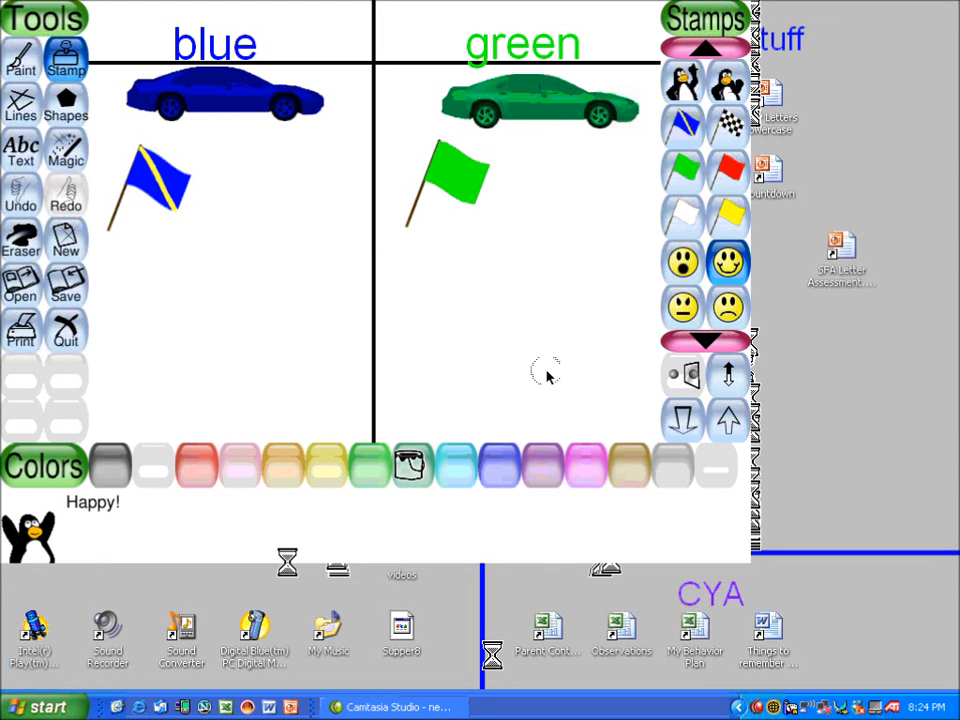
left_click(498, 465)
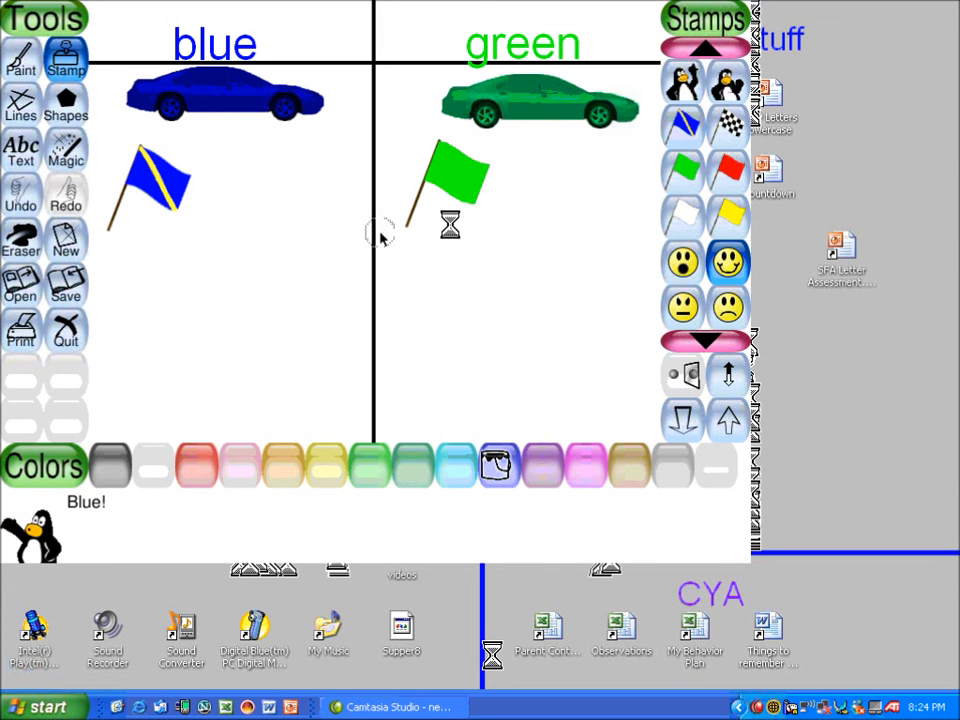
left_click(731, 418)
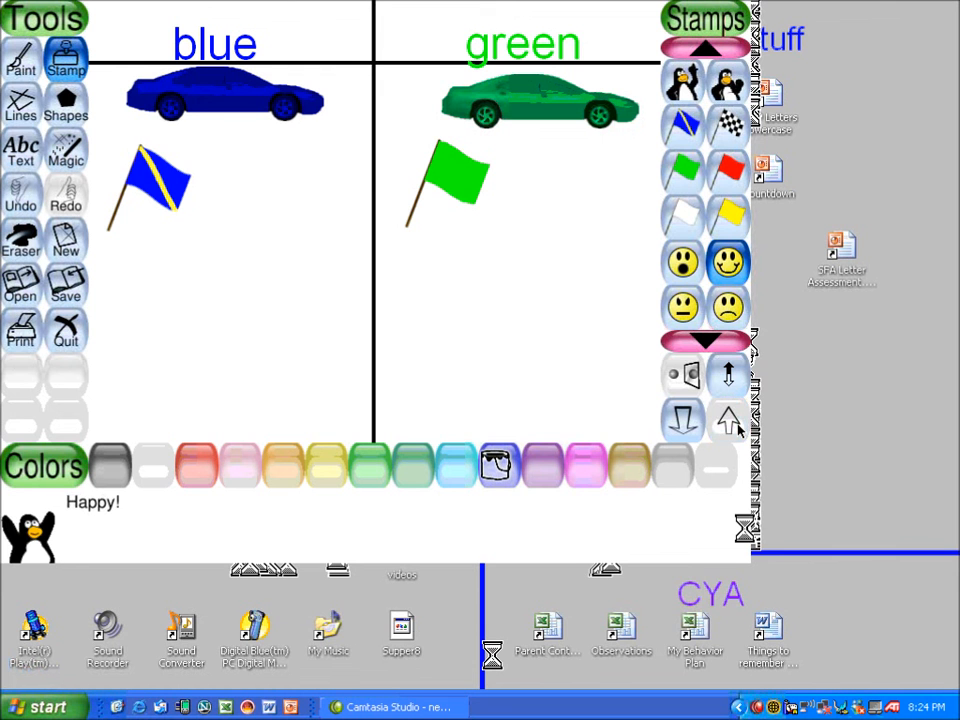
left_click(268, 203)
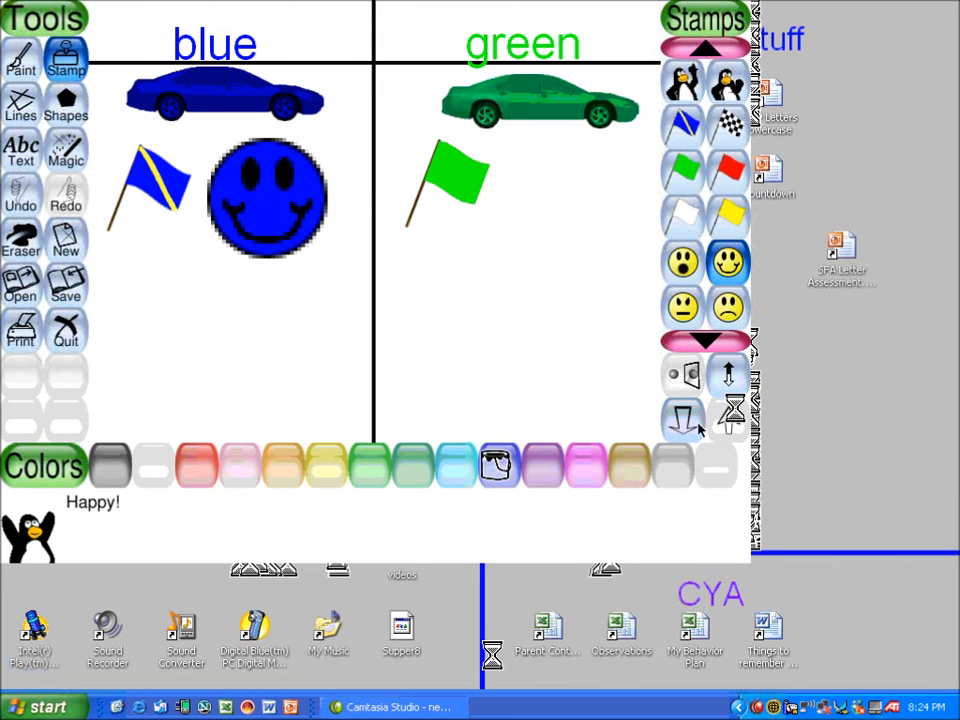
left_click(424, 479)
left_click(556, 232)
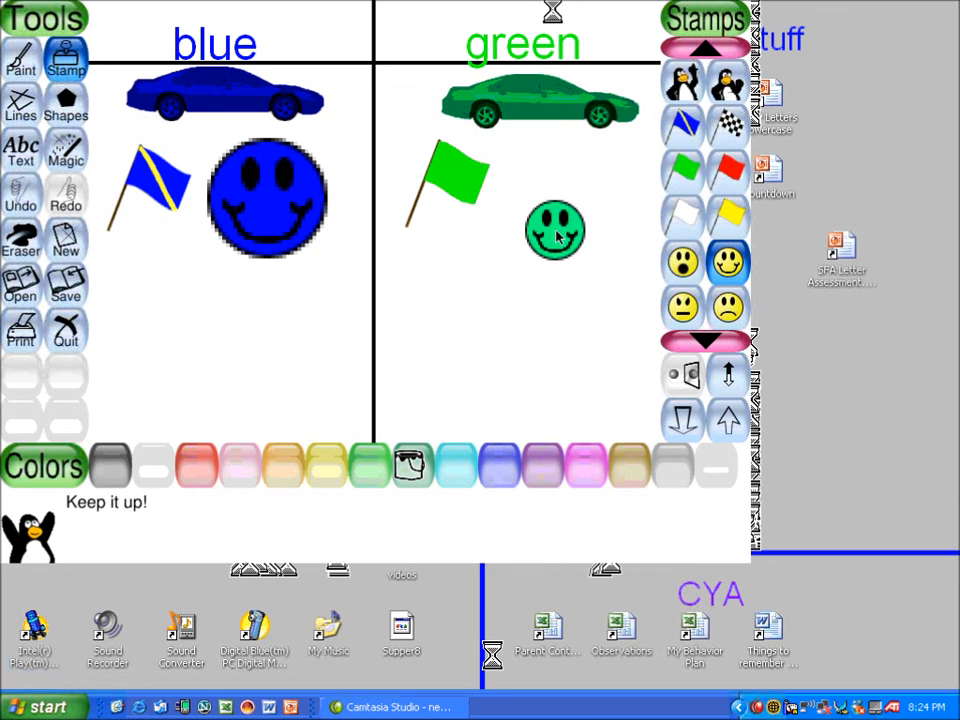
- Stamp the butterfly fish in the lower green column and the blue groper in the lower blue column
left_click(714, 342)
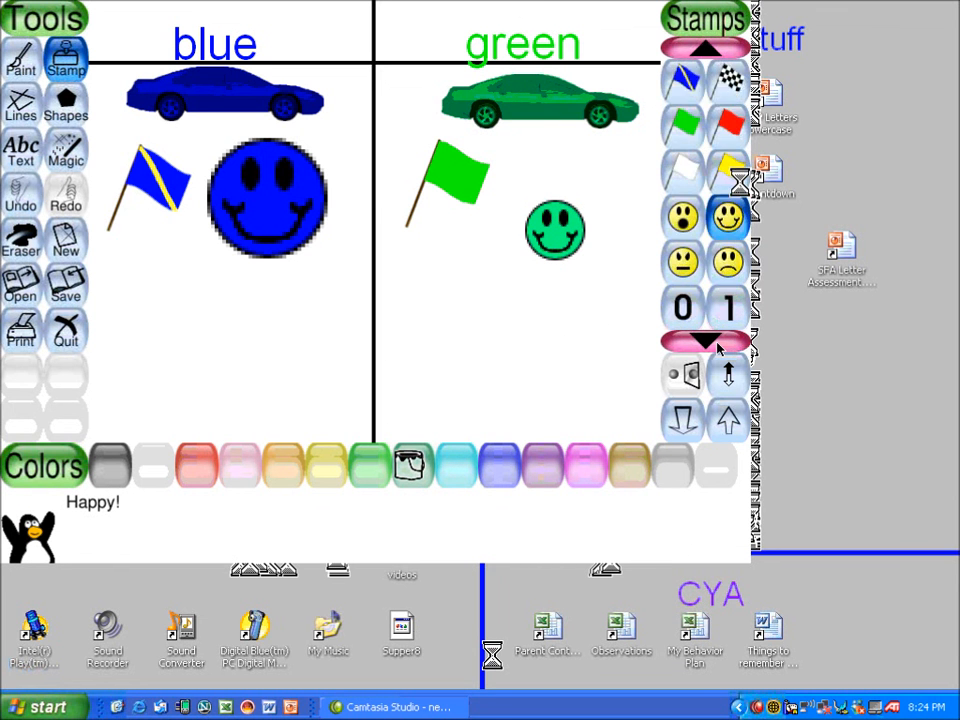
left_click_drag(717, 345, 717, 345)
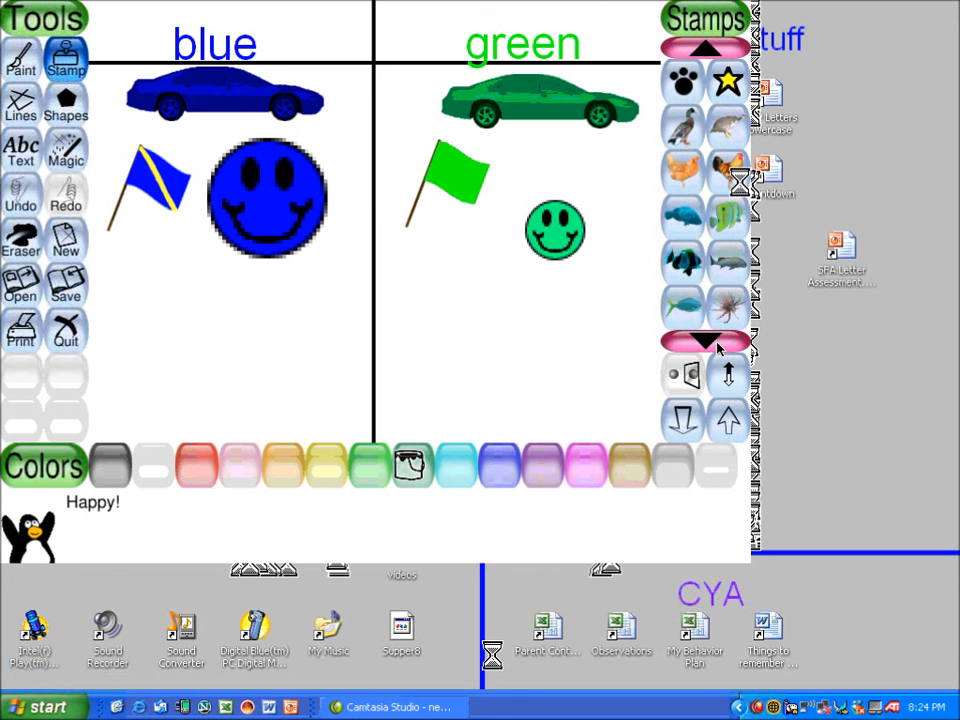
left_click(728, 215)
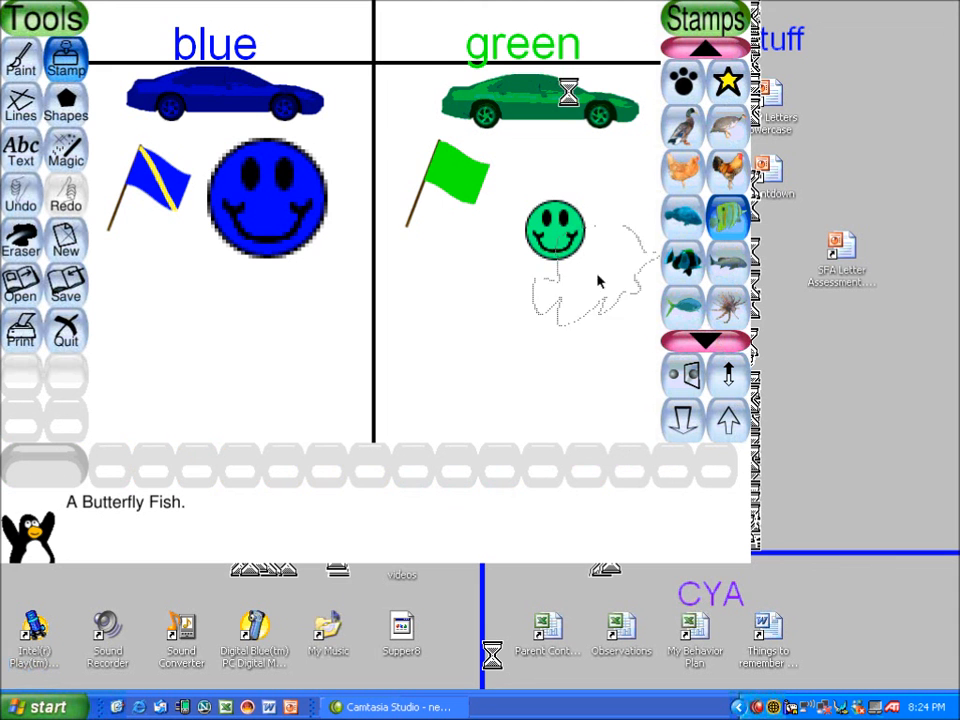
left_click(487, 341)
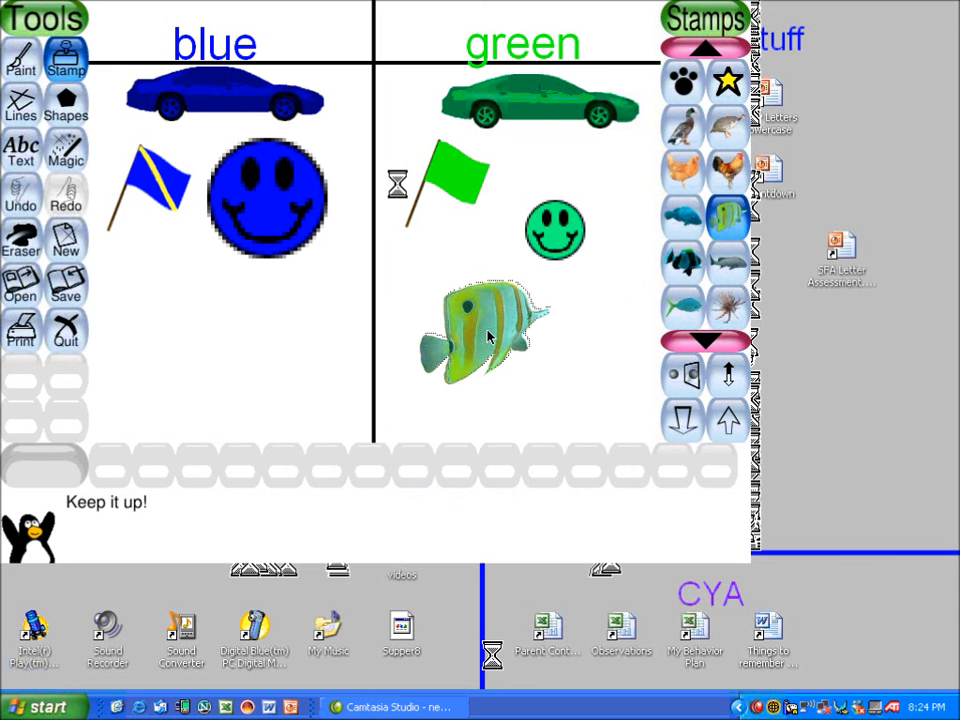
left_click(683, 215)
left_click(189, 332)
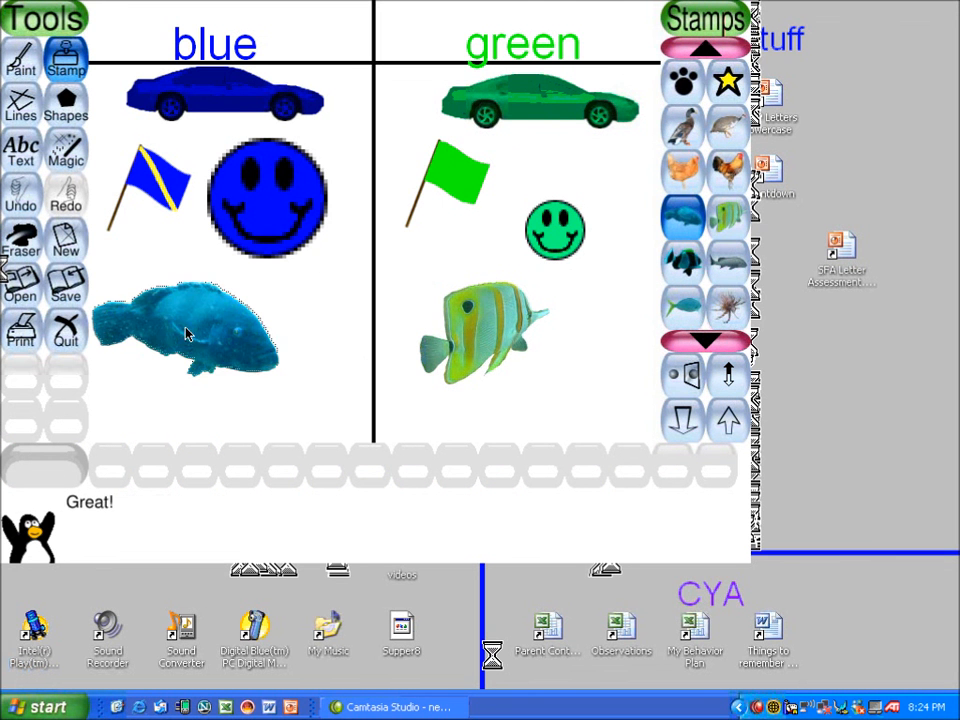
- Stamp the green pepper beside the butterfly fish in the green column
left_click(721, 347)
left_click(721, 347)
left_click(721, 347)
left_click(721, 347)
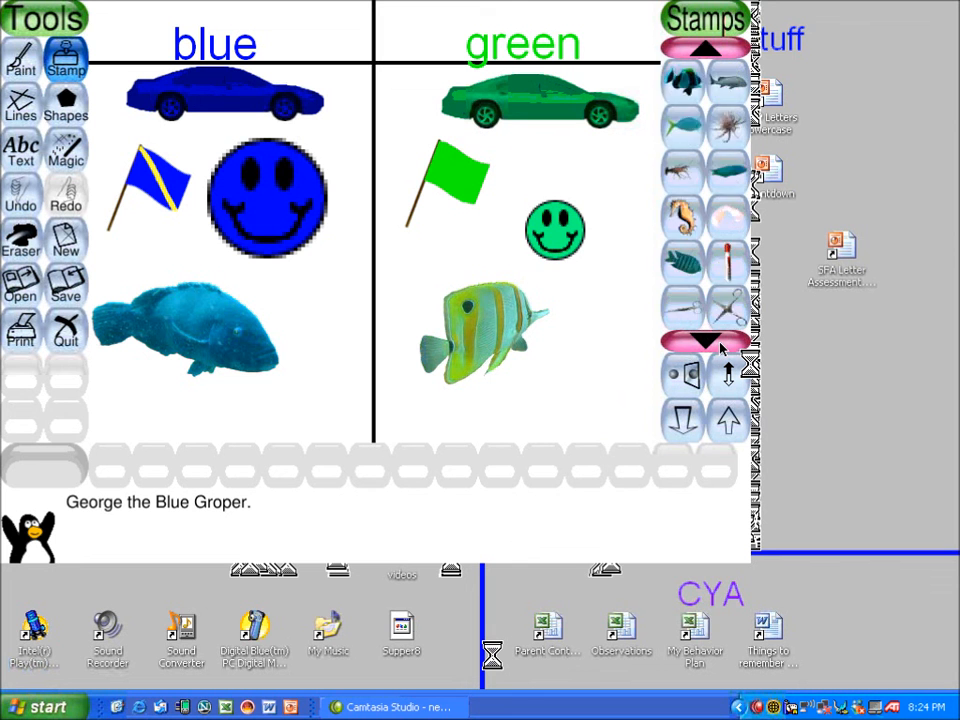
left_click(721, 347)
left_click(721, 347)
left_click(721, 347)
left_click(721, 347)
left_click(721, 347)
left_click(721, 347)
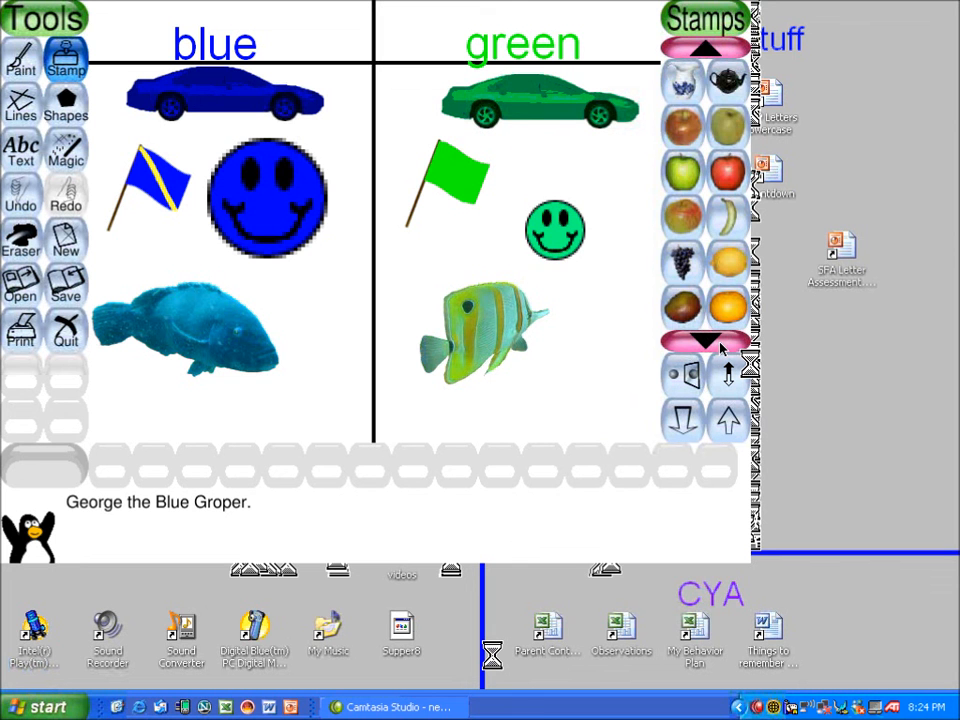
left_click(721, 347)
left_click(721, 347)
left_click(721, 347)
left_click(721, 347)
left_click(721, 347)
left_click(721, 347)
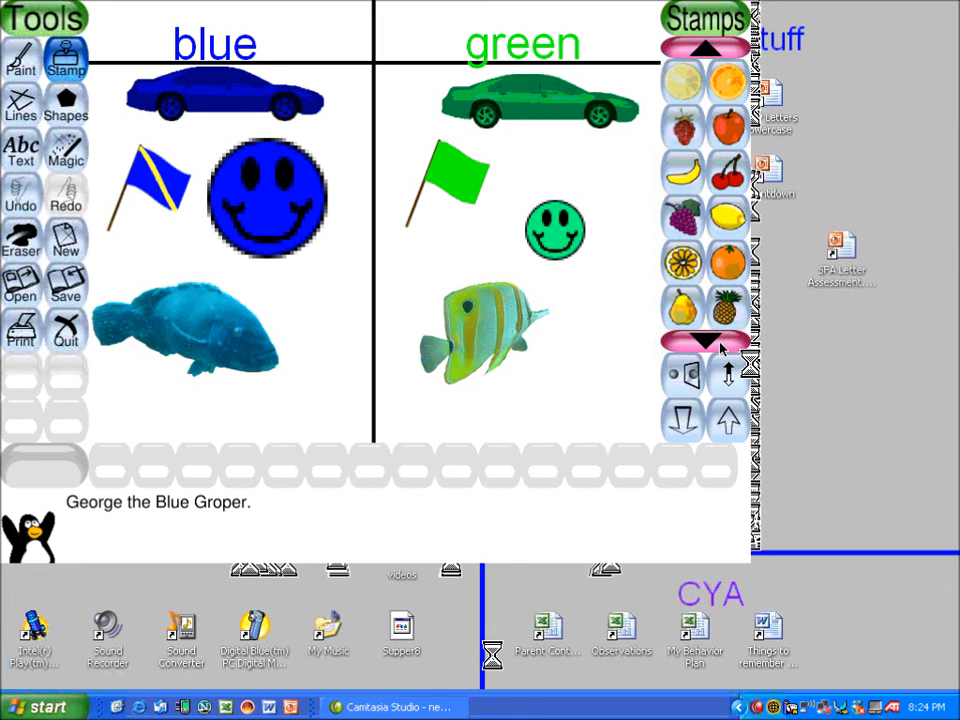
left_click(721, 347)
left_click(721, 347)
left_click(721, 347)
left_click(721, 347)
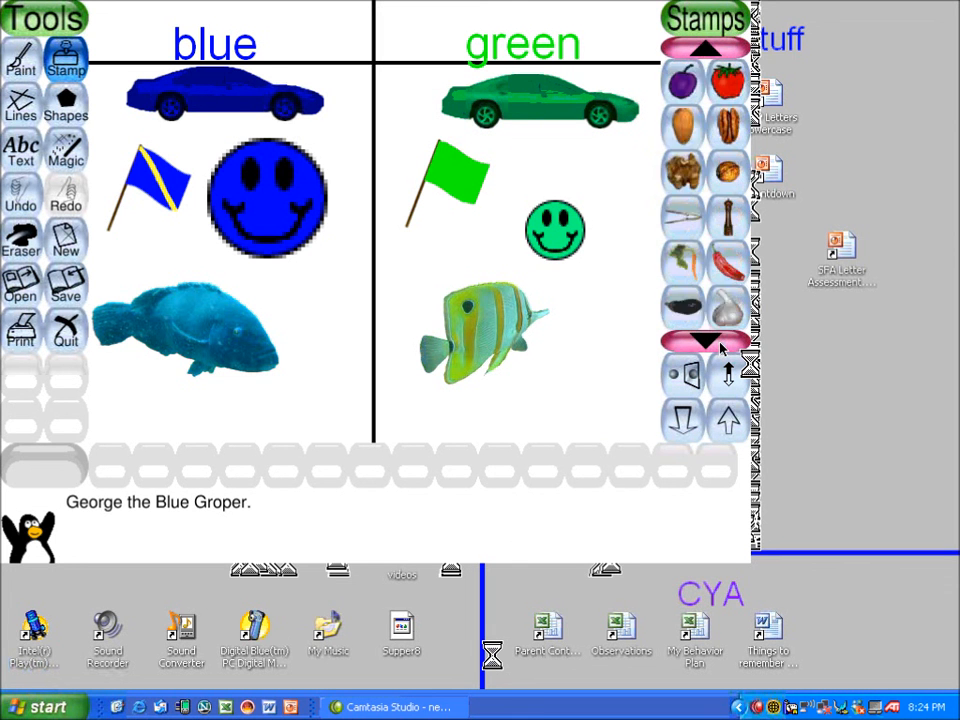
left_click(721, 347)
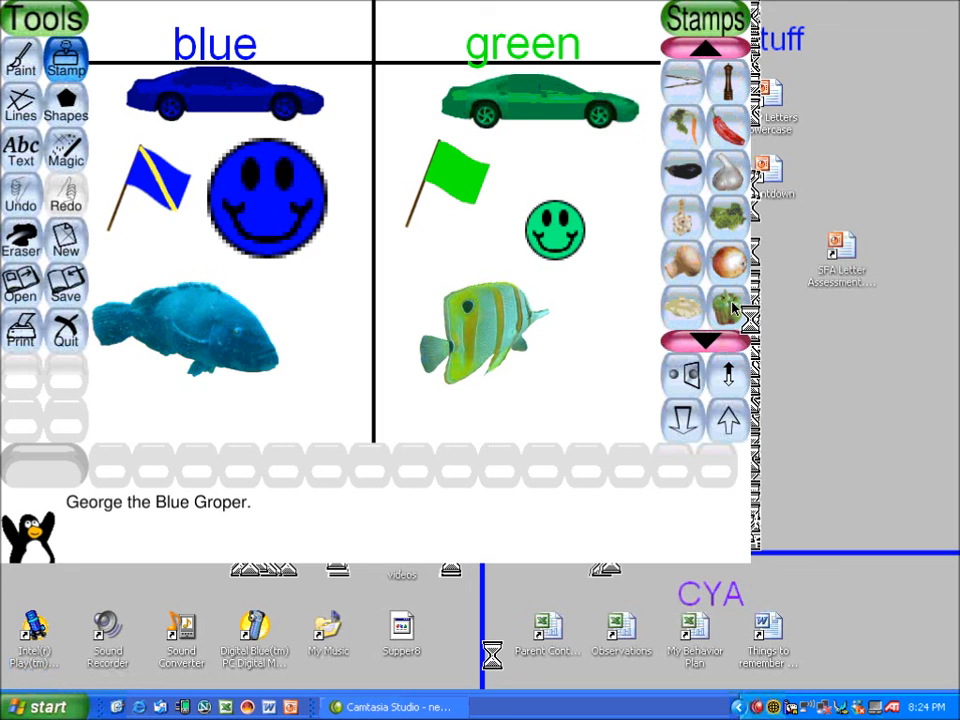
left_click(728, 305)
left_click(598, 327)
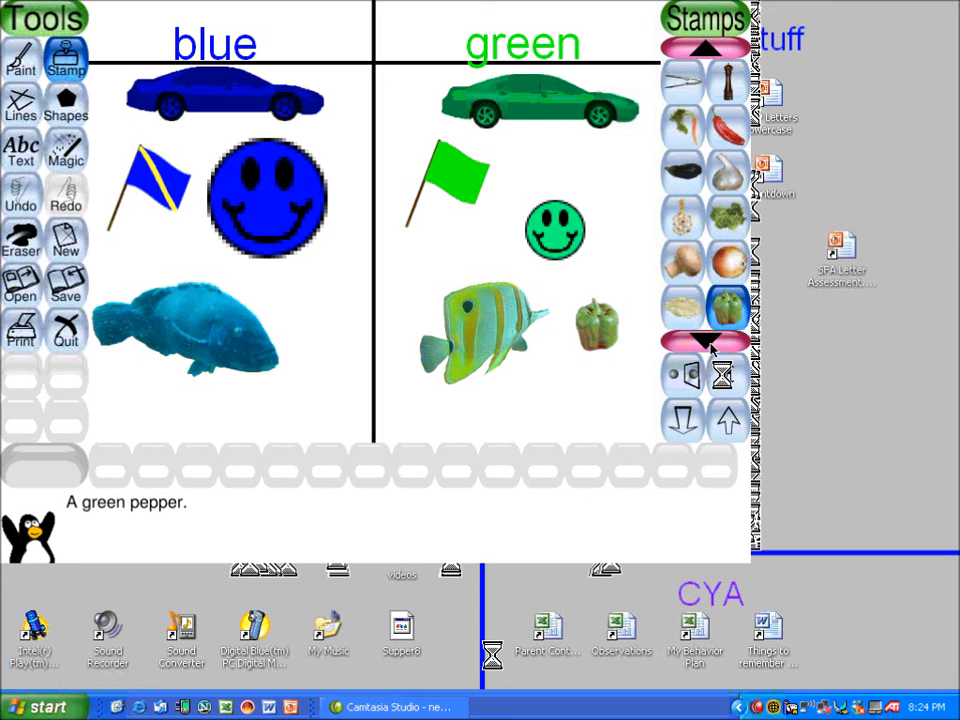
- Stamp a blue-coloured rose in the lower blue column, beside the blue groper
left_click(711, 345)
left_click(711, 345)
left_click(711, 345)
left_click(711, 345)
left_click(711, 345)
left_click(711, 345)
left_click(711, 345)
left_click(711, 345)
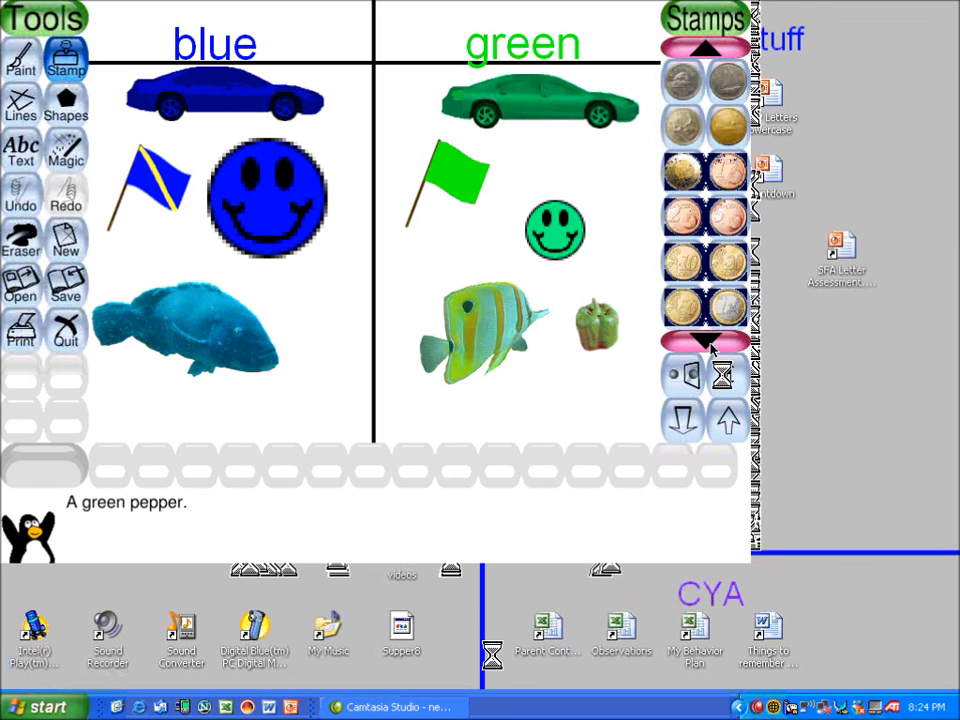
left_click(711, 345)
left_click(711, 345)
left_click(711, 345)
left_click(711, 345)
left_click(711, 345)
left_click(711, 345)
left_click(711, 345)
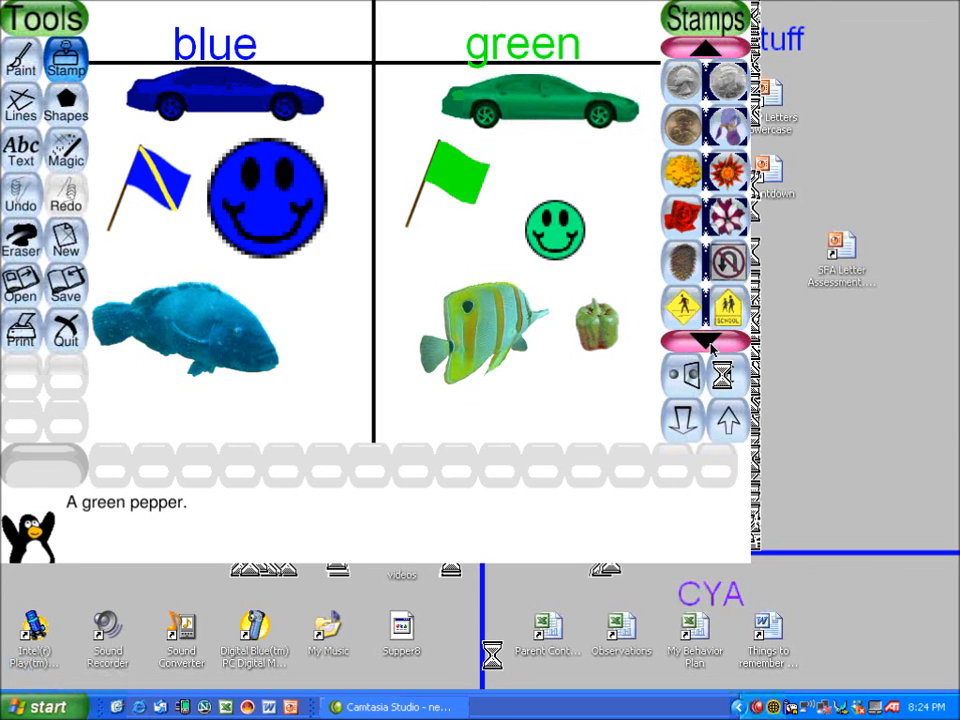
left_click(684, 205)
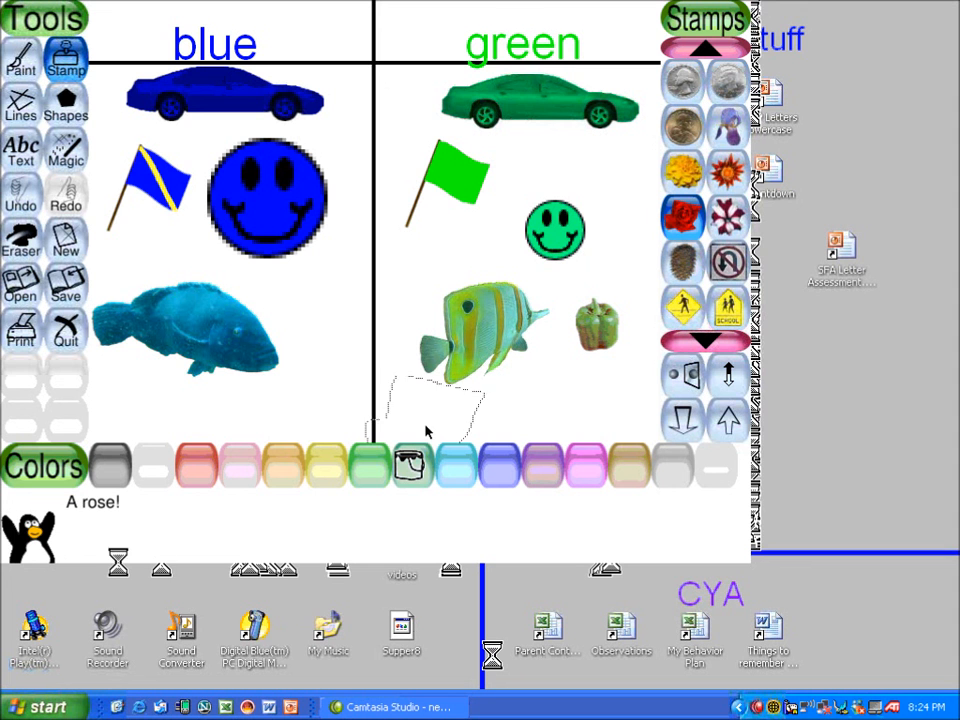
left_click(512, 470)
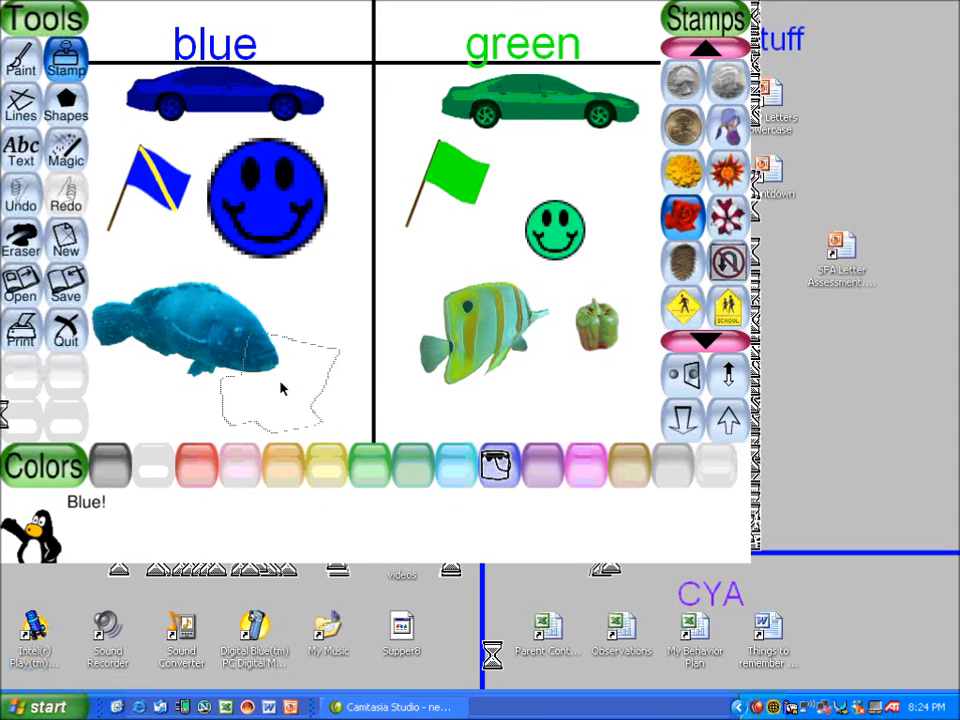
left_click(296, 382)
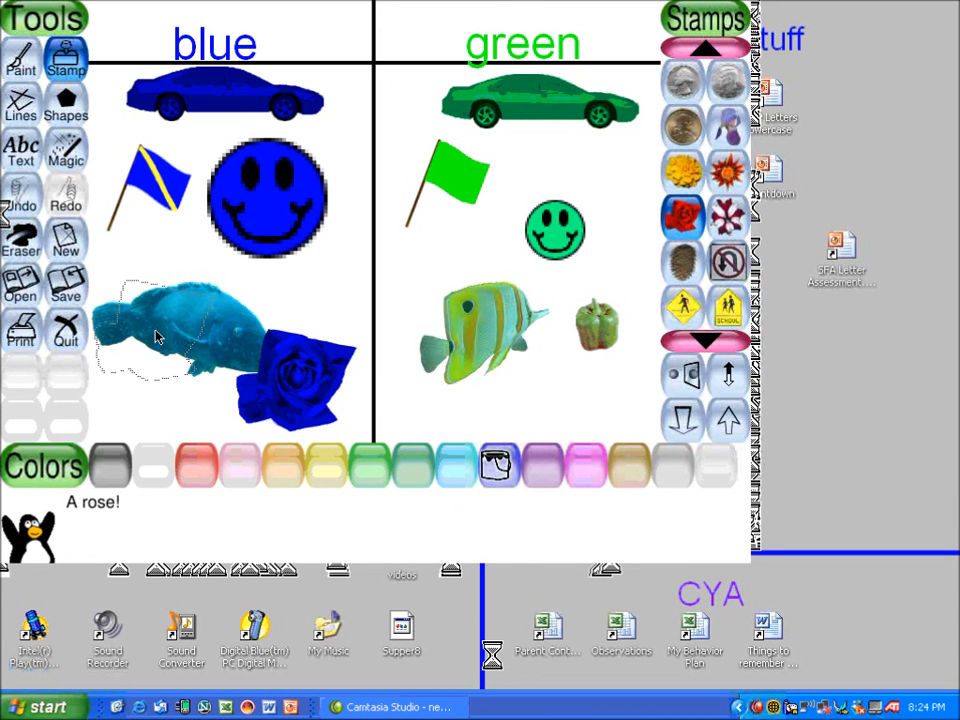
- Save the finished chart and open the blank two-column blue and green starter again
left_click(66, 289)
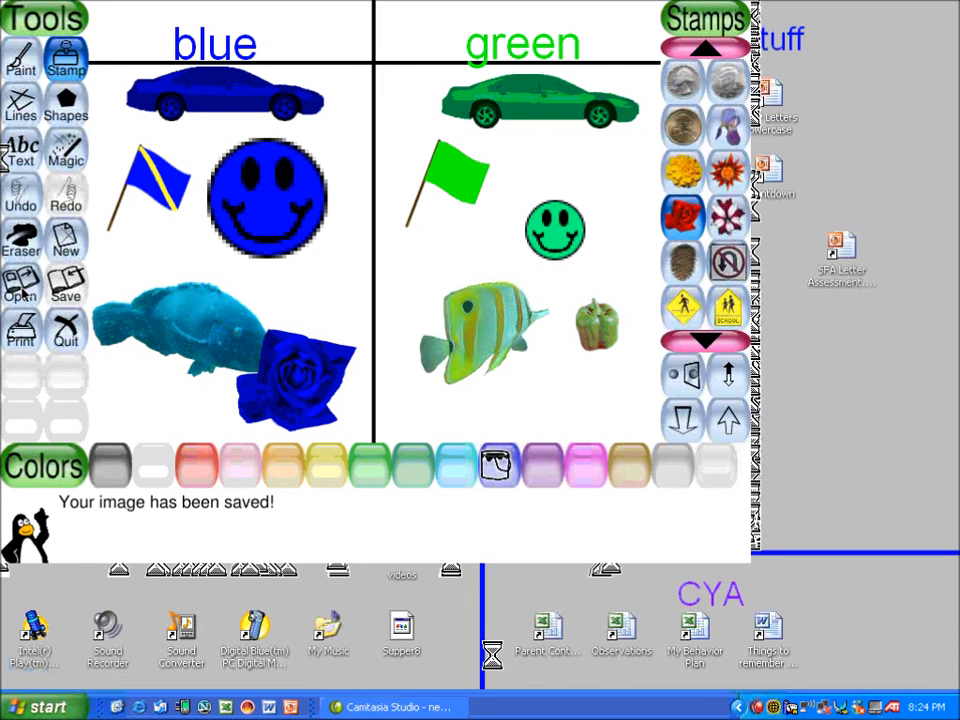
left_click(22, 292)
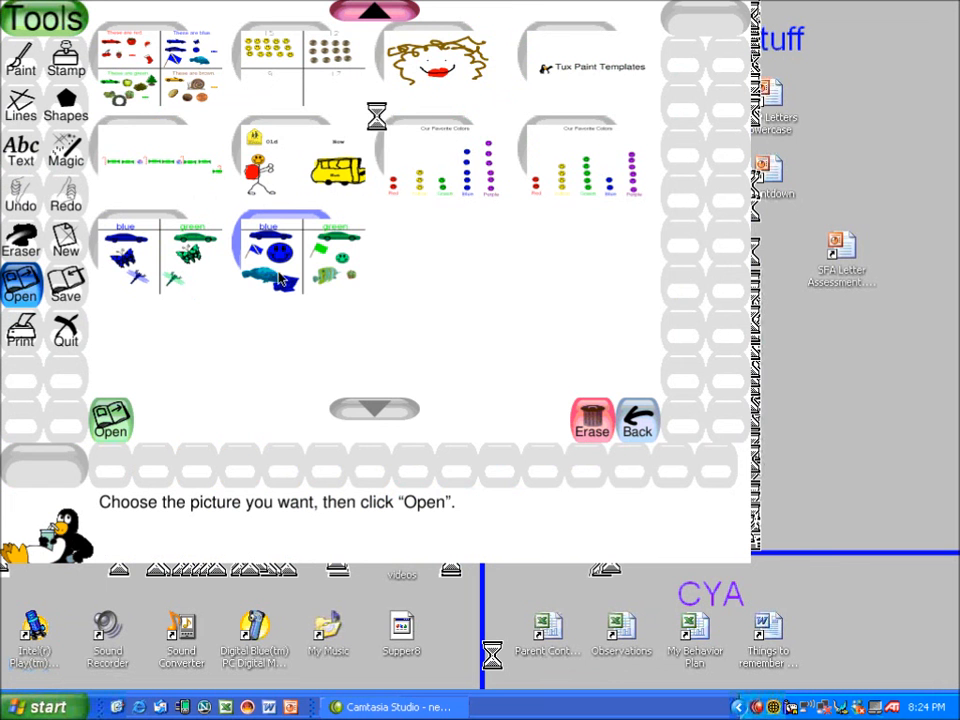
left_click(386, 8)
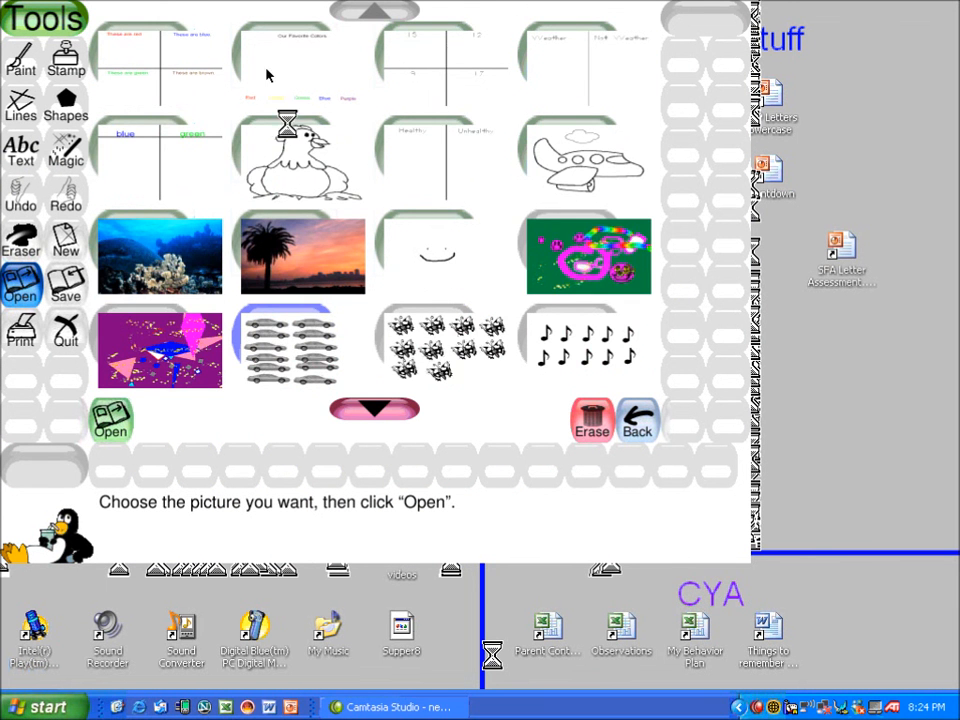
double_click(146, 176)
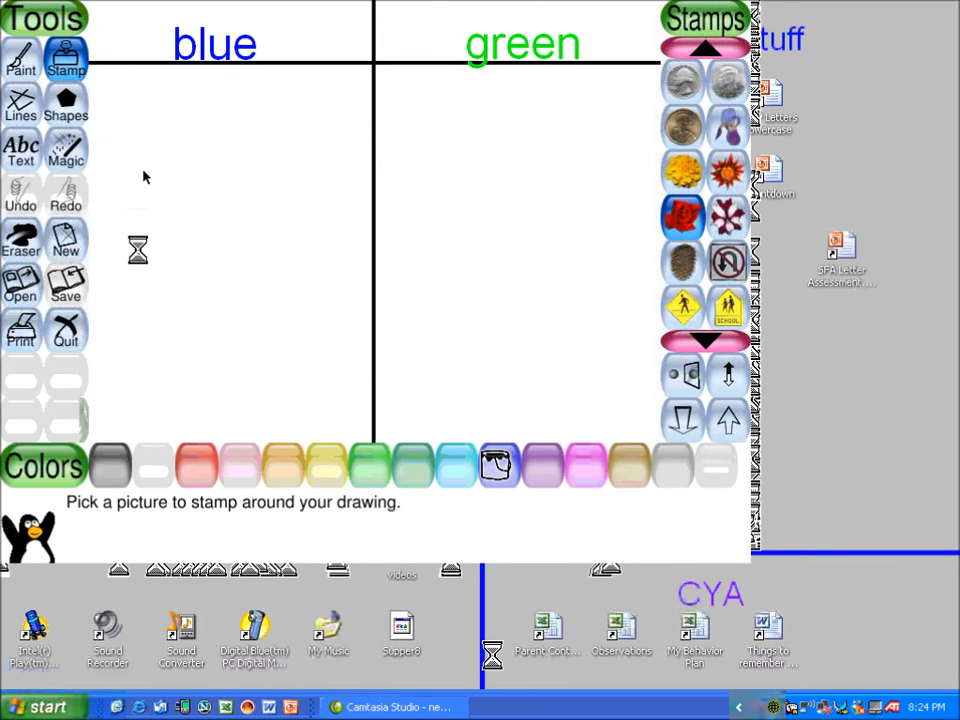